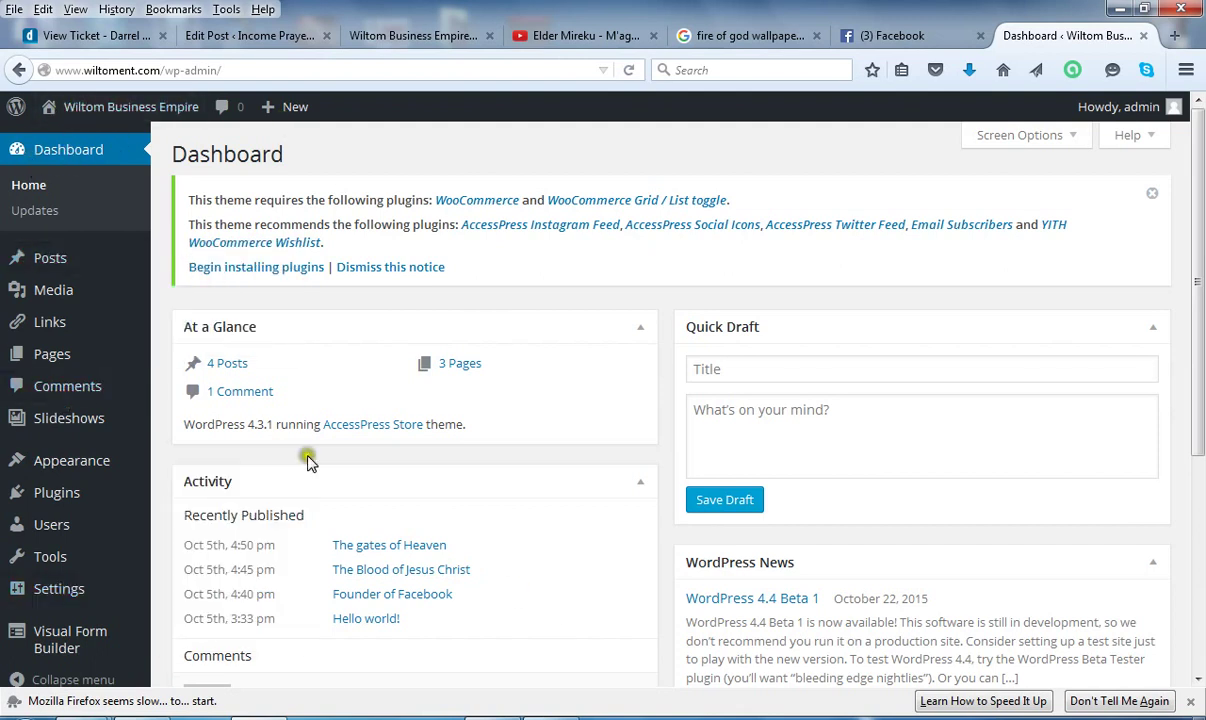
# - Search the plugins available to add for "itheme security"
pyautogui.moveTo(73, 495)
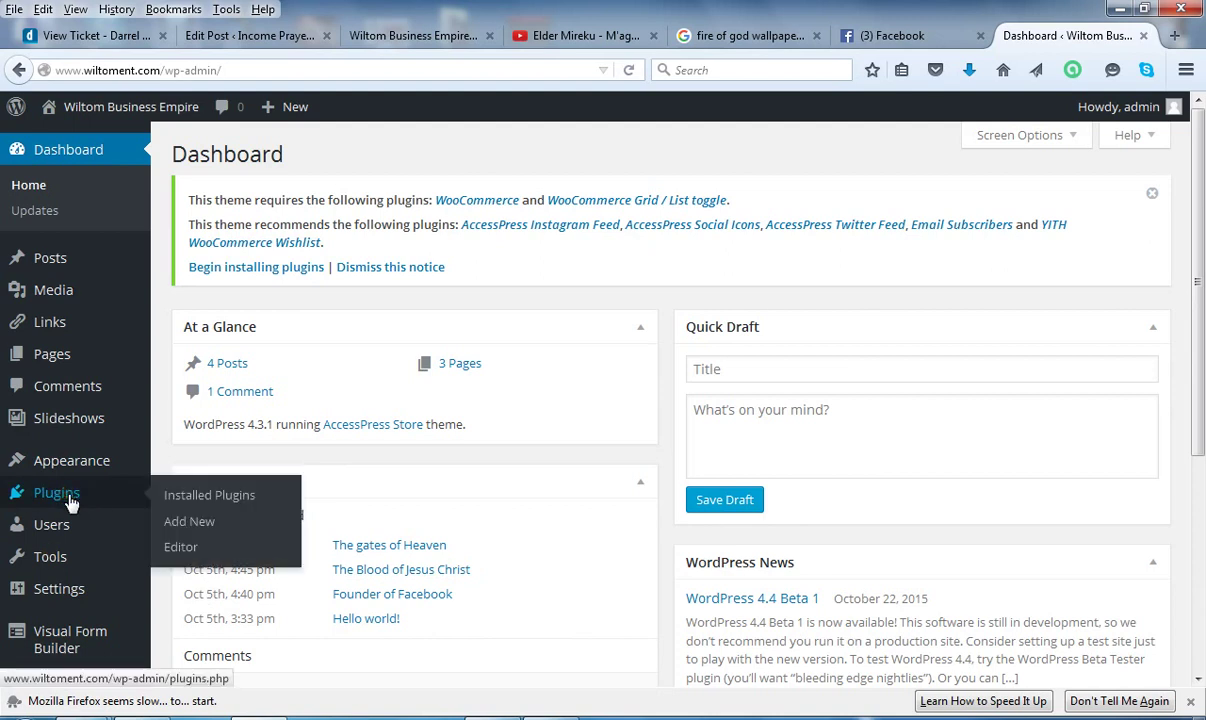
pyautogui.click(198, 516)
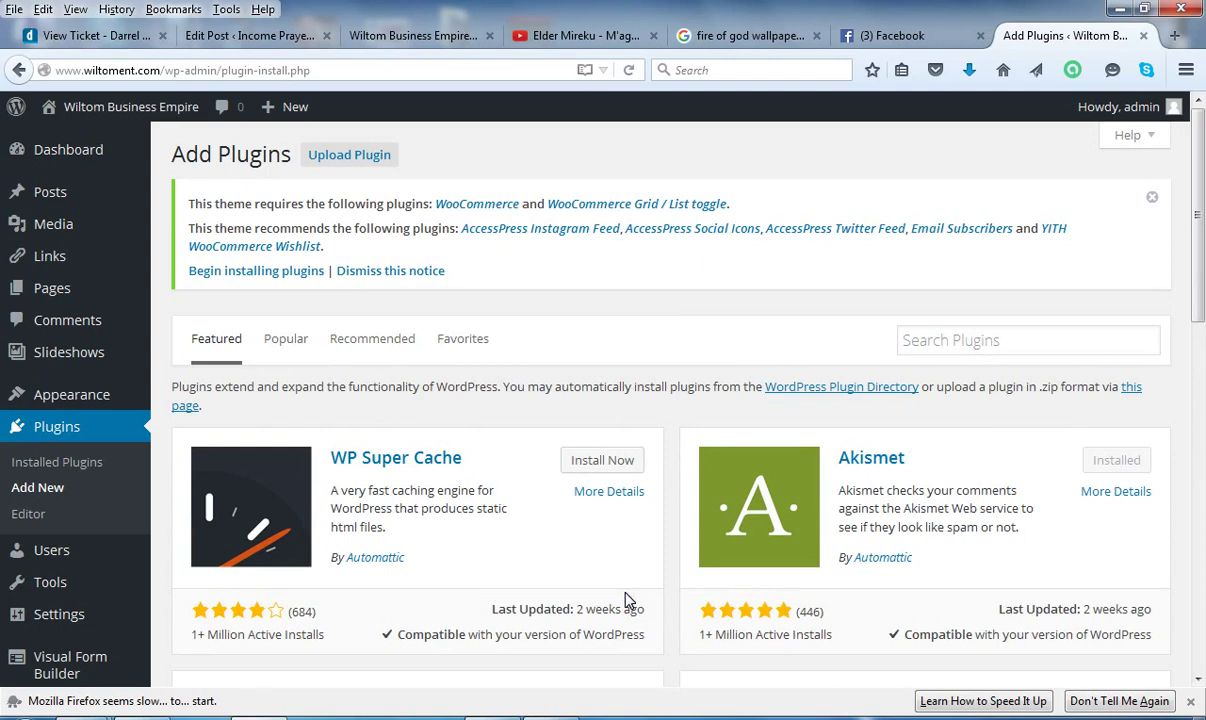
pyautogui.click(967, 340)
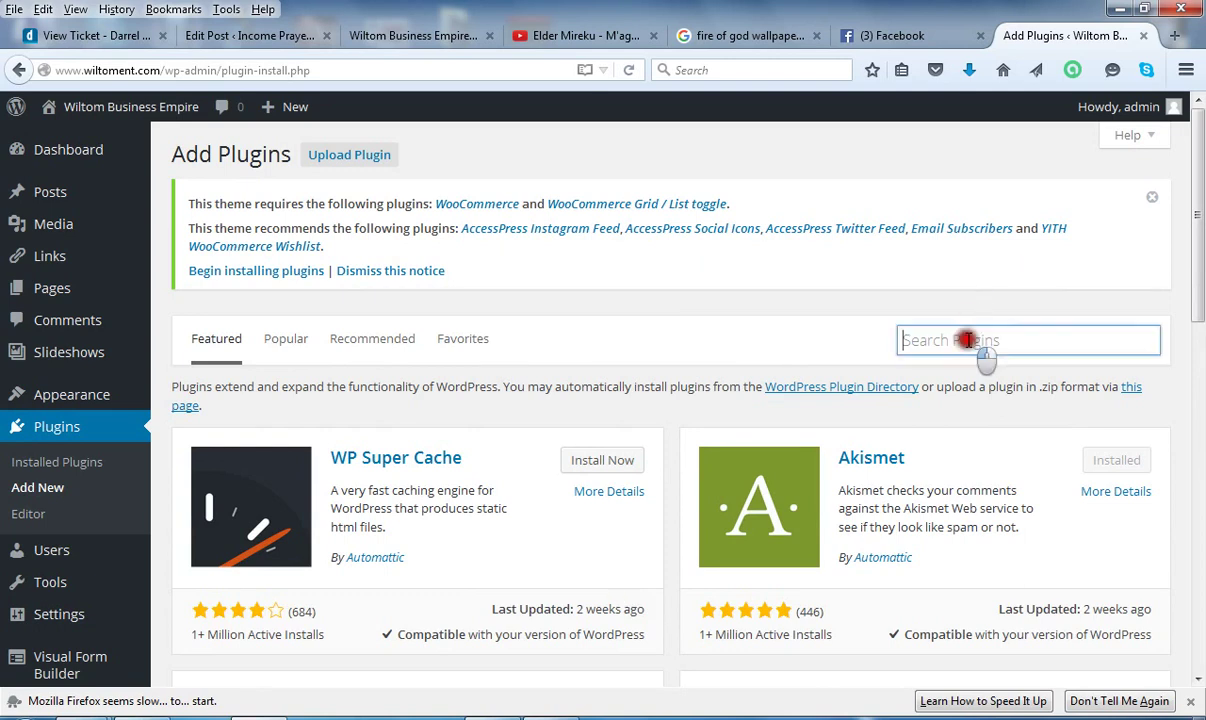
pyautogui.click(967, 340)
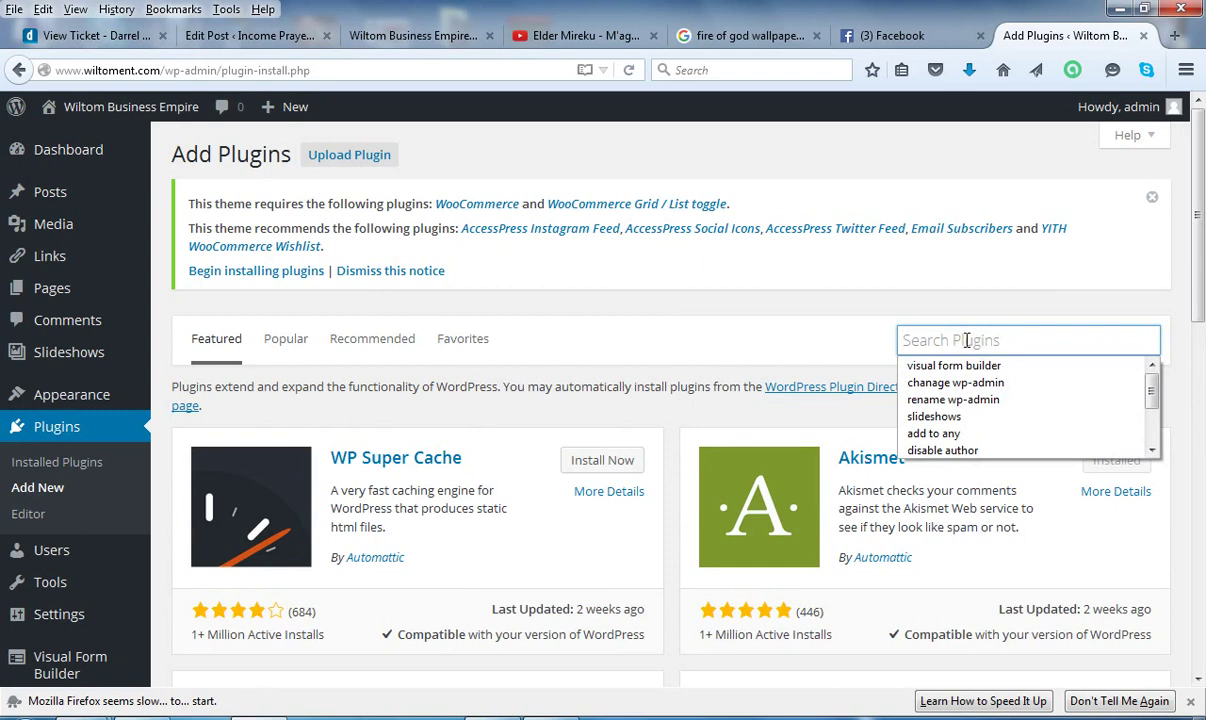
pyautogui.write('ith')
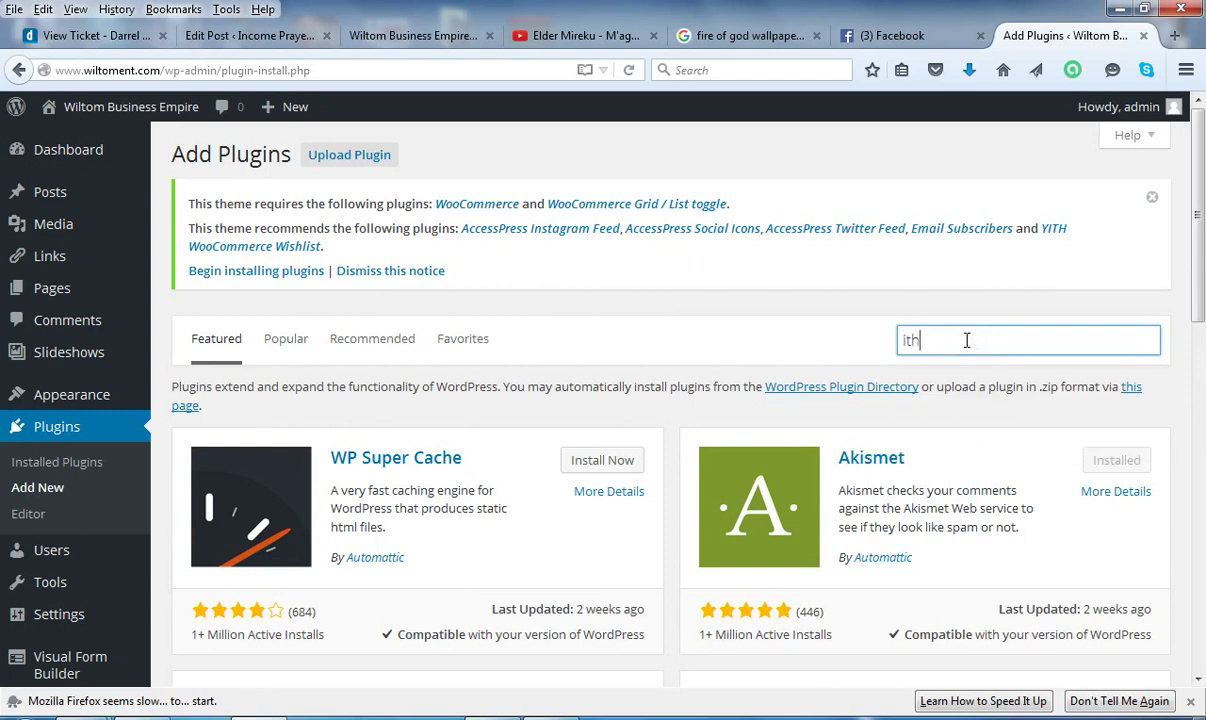
pyautogui.write('emes ')
pyautogui.write('securi')
pyautogui.write('ty')
pyautogui.press('Return')
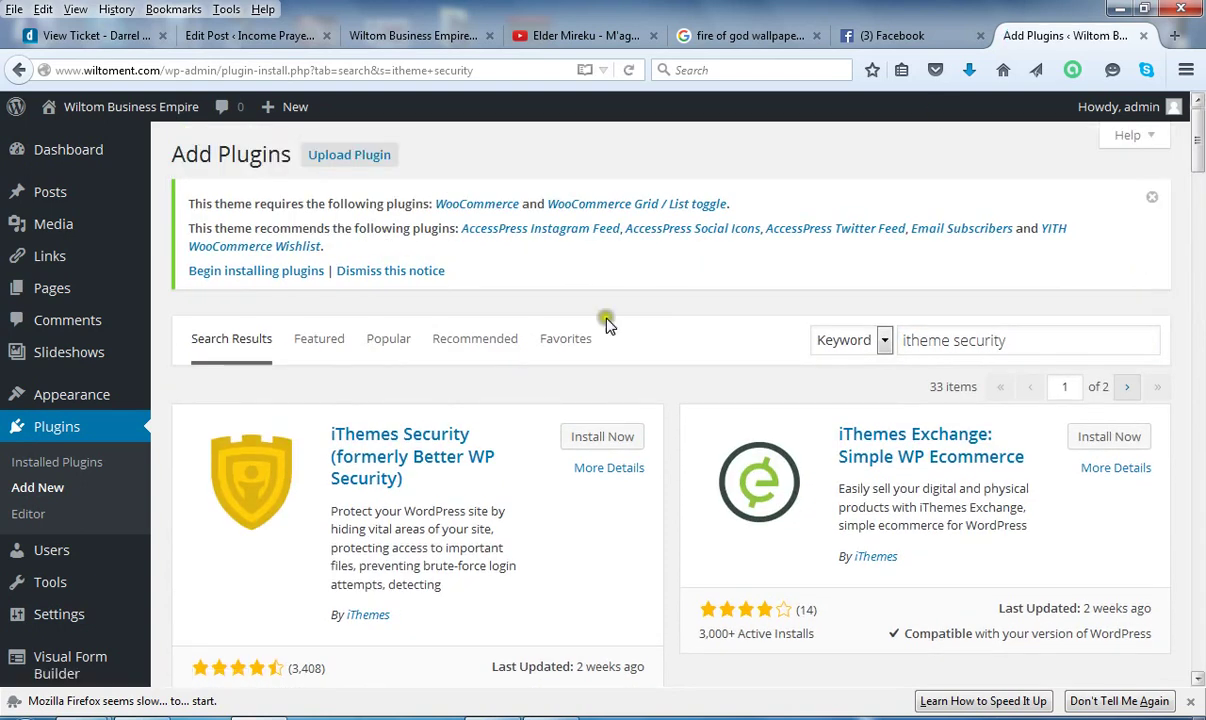
# - Install and activate the iThemes Security (formerly Better WP Security) plugin
pyautogui.moveTo(1199, 180)
pyautogui.mouseDown()
pyautogui.moveTo(1200, 268)
pyautogui.moveTo(1200, 168)
pyautogui.mouseUp()
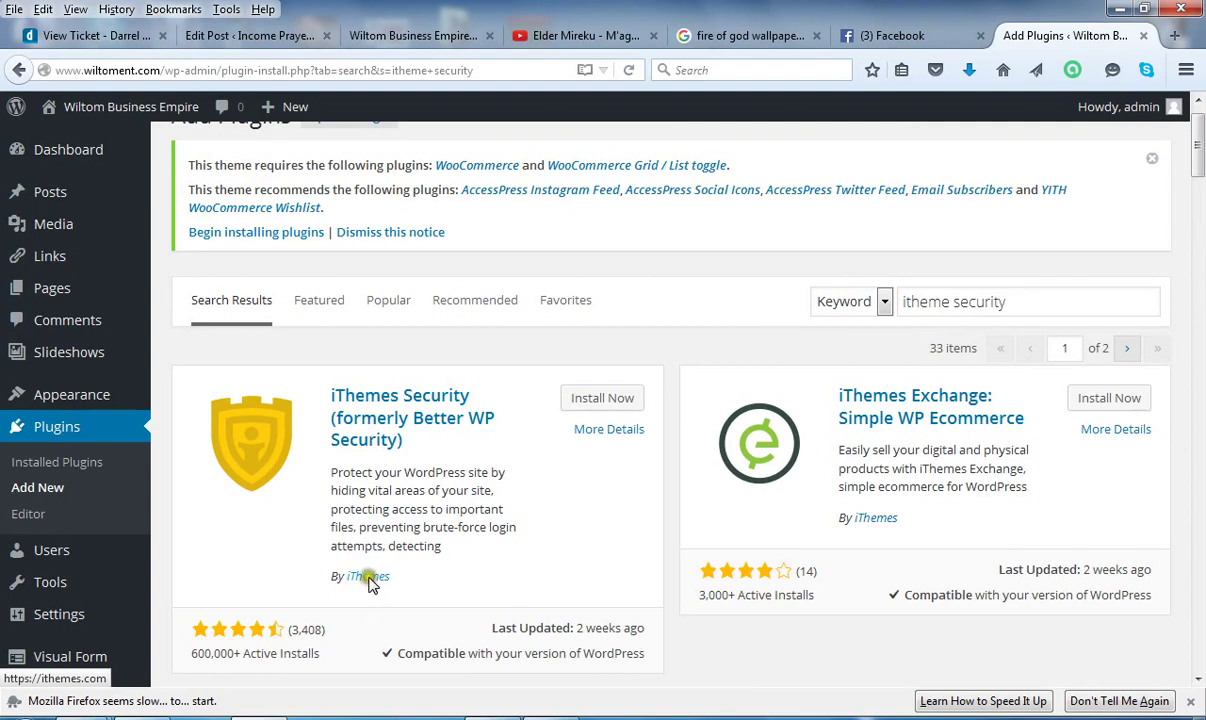
pyautogui.click(625, 402)
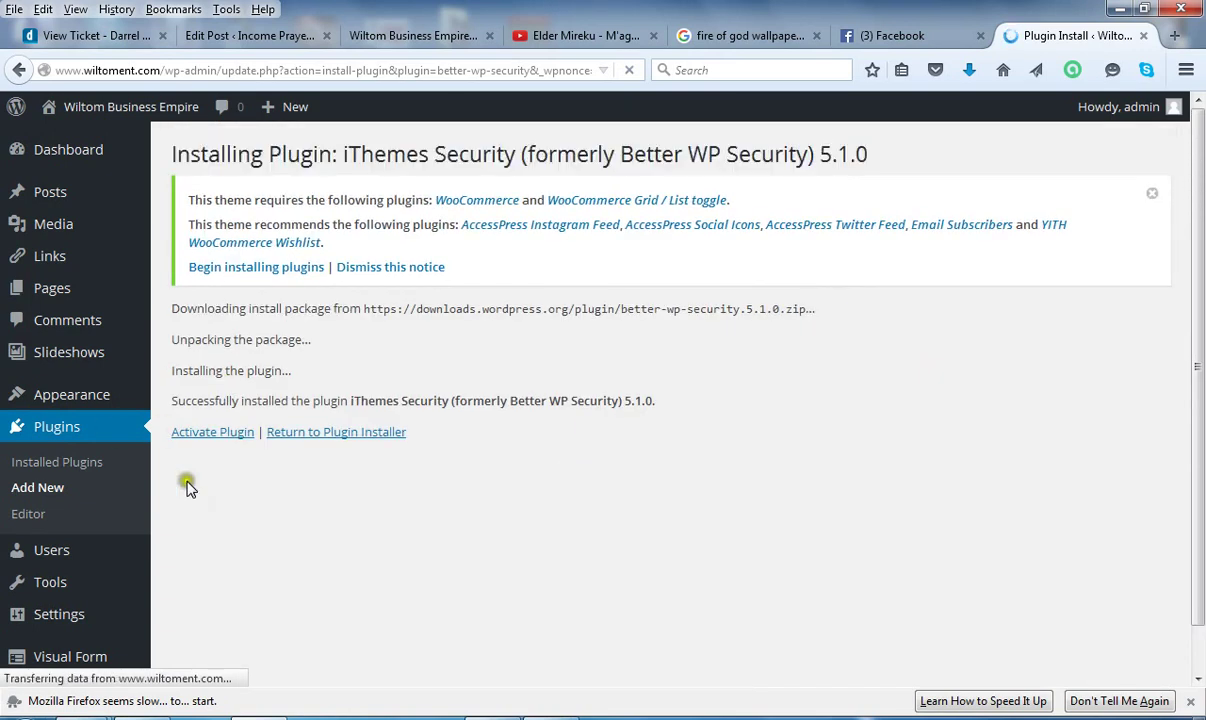
pyautogui.click(232, 438)
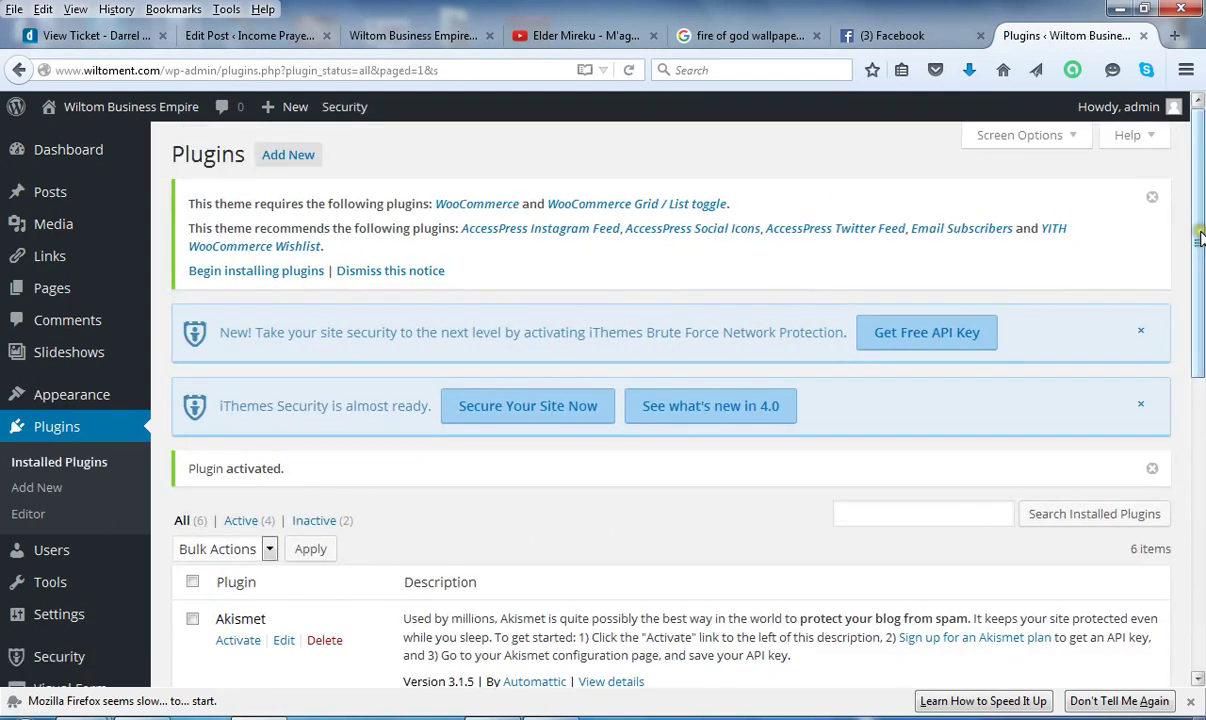
# - Open the dashboard of the iThemes Security plugin
pyautogui.click(1203, 268)
pyautogui.moveTo(1203, 270); pyautogui.dragTo(1200, 327)
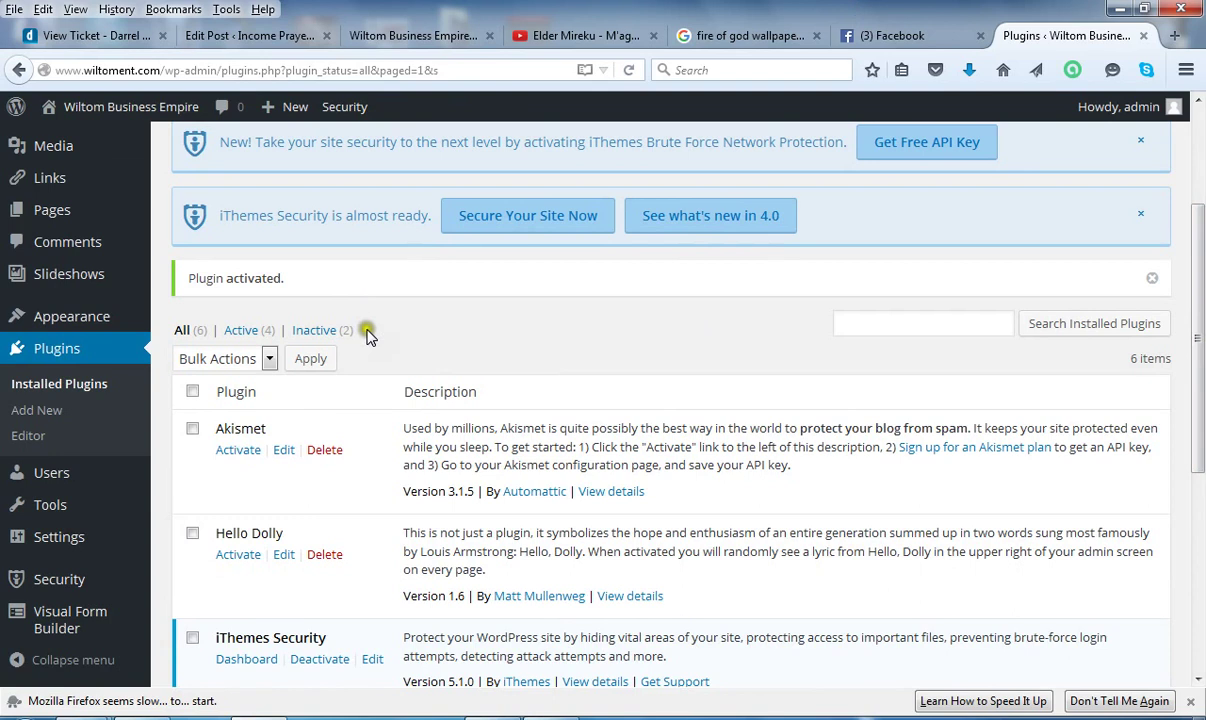
pyautogui.click(66, 241)
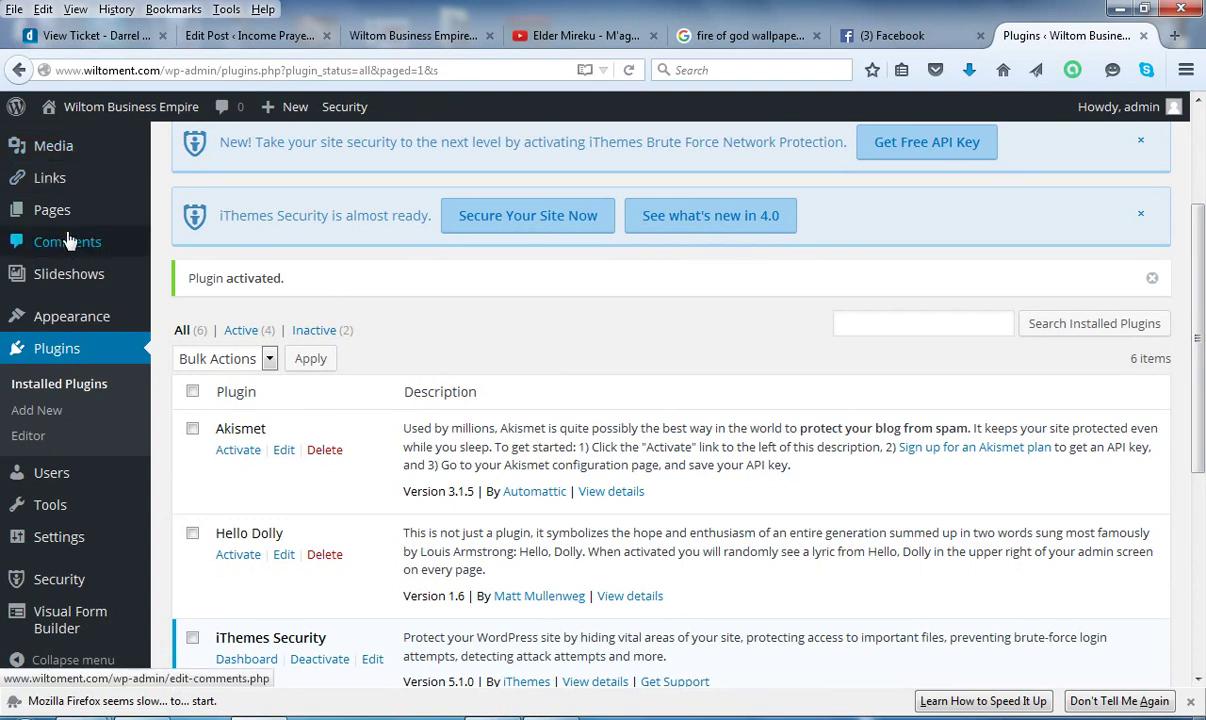
pyautogui.moveTo(60, 579)
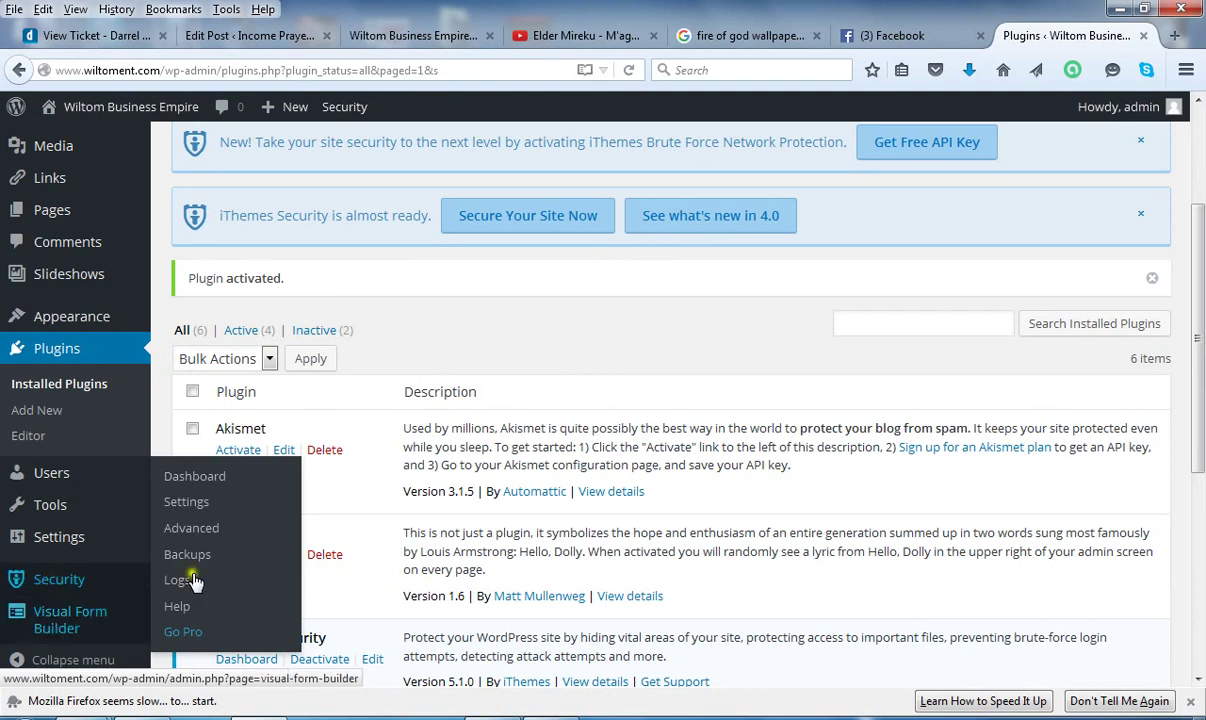
pyautogui.click(191, 527)
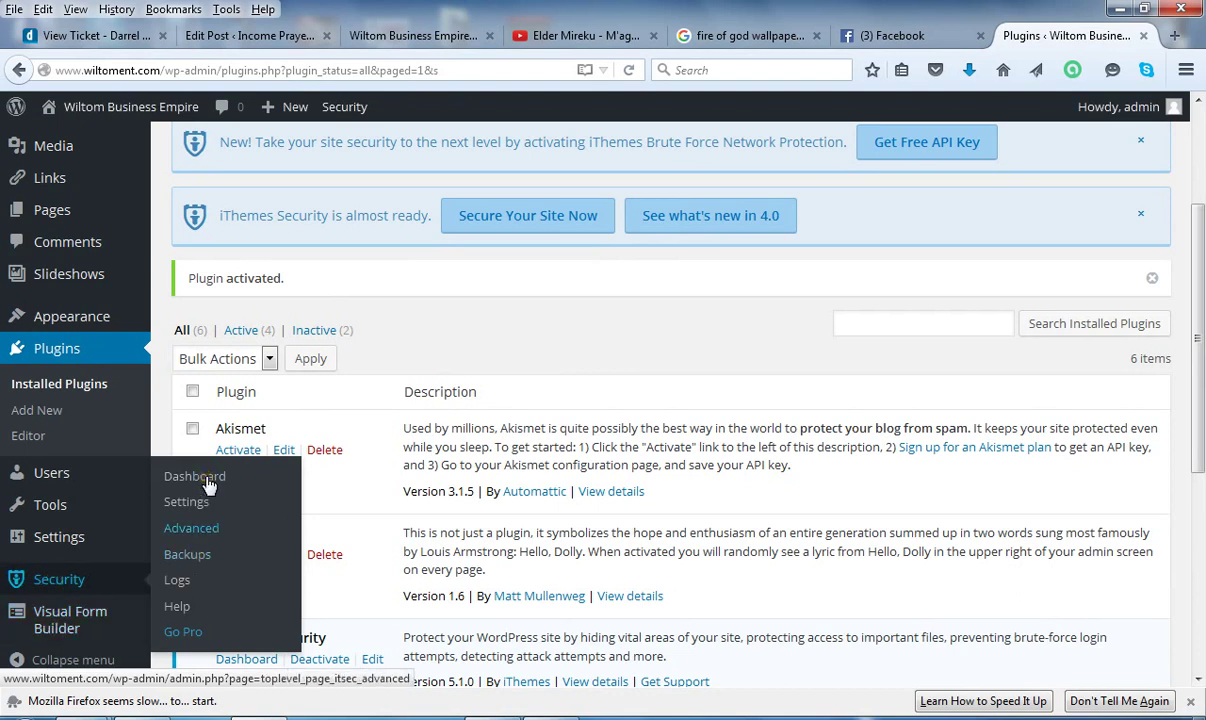
pyautogui.click(212, 484)
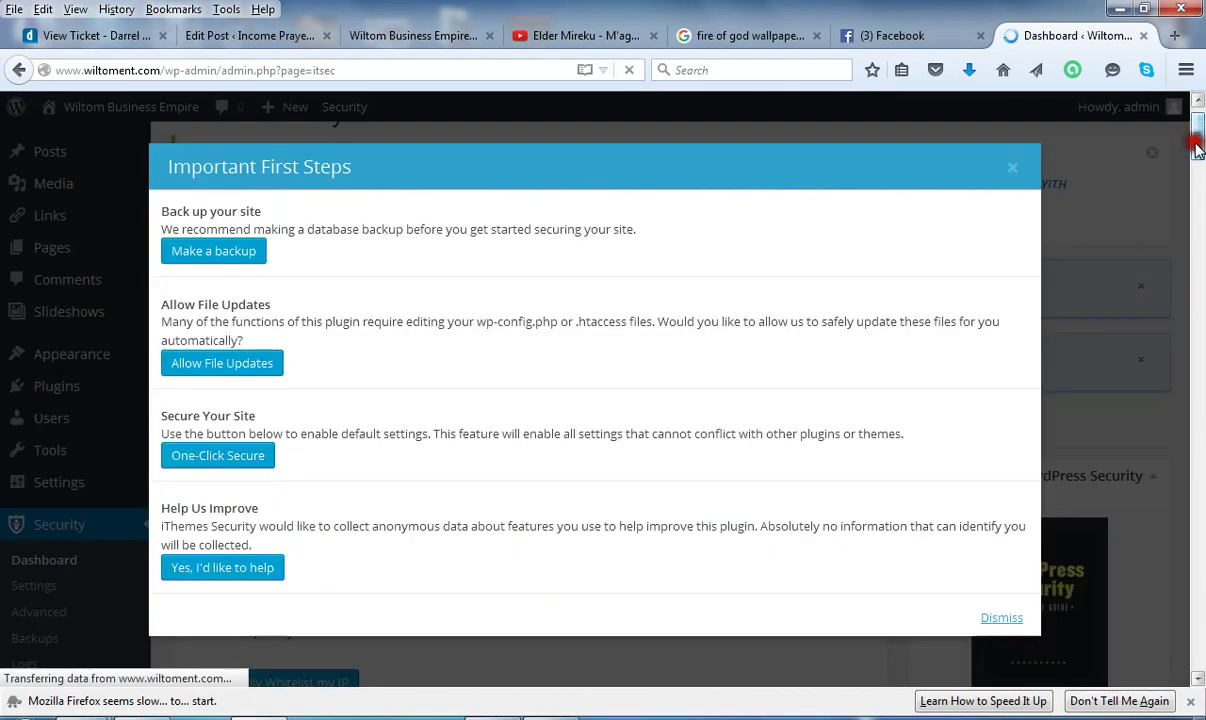
# - Make a database backup of the site and allow the plugin to update the wp-config.php and .htaccess files
pyautogui.moveTo(1197, 147); pyautogui.dragTo(1196, 140)
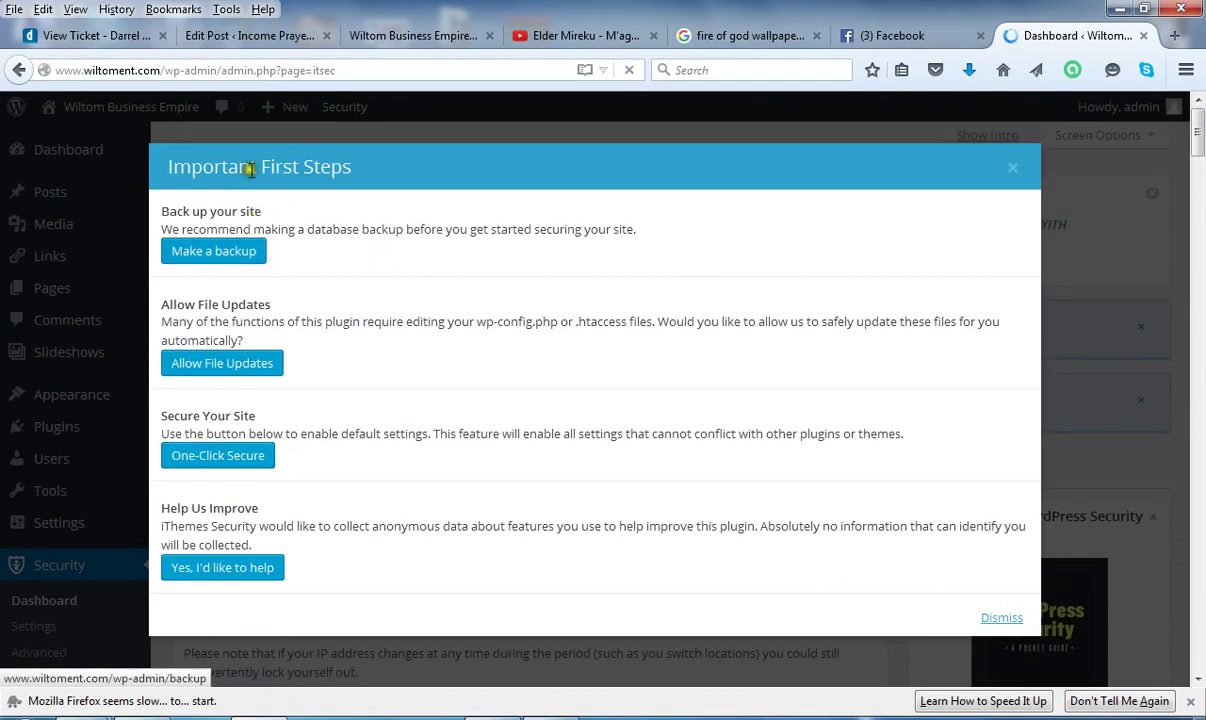
pyautogui.click(243, 258)
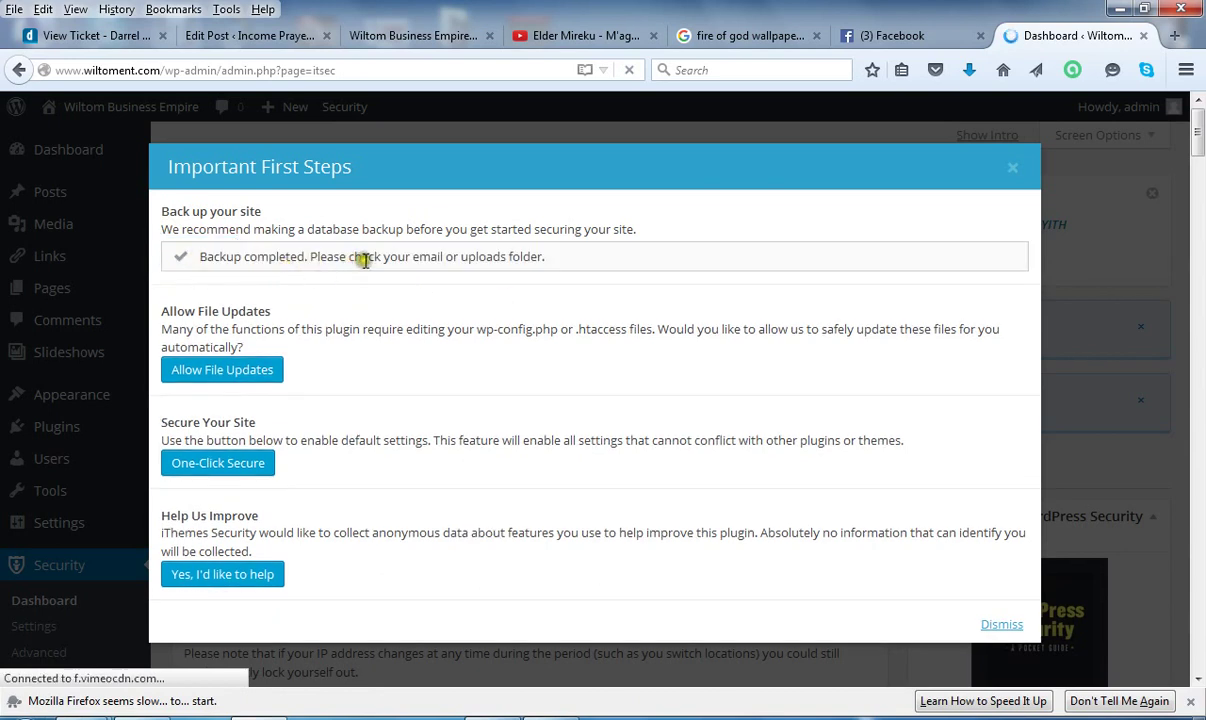
pyautogui.click(250, 372)
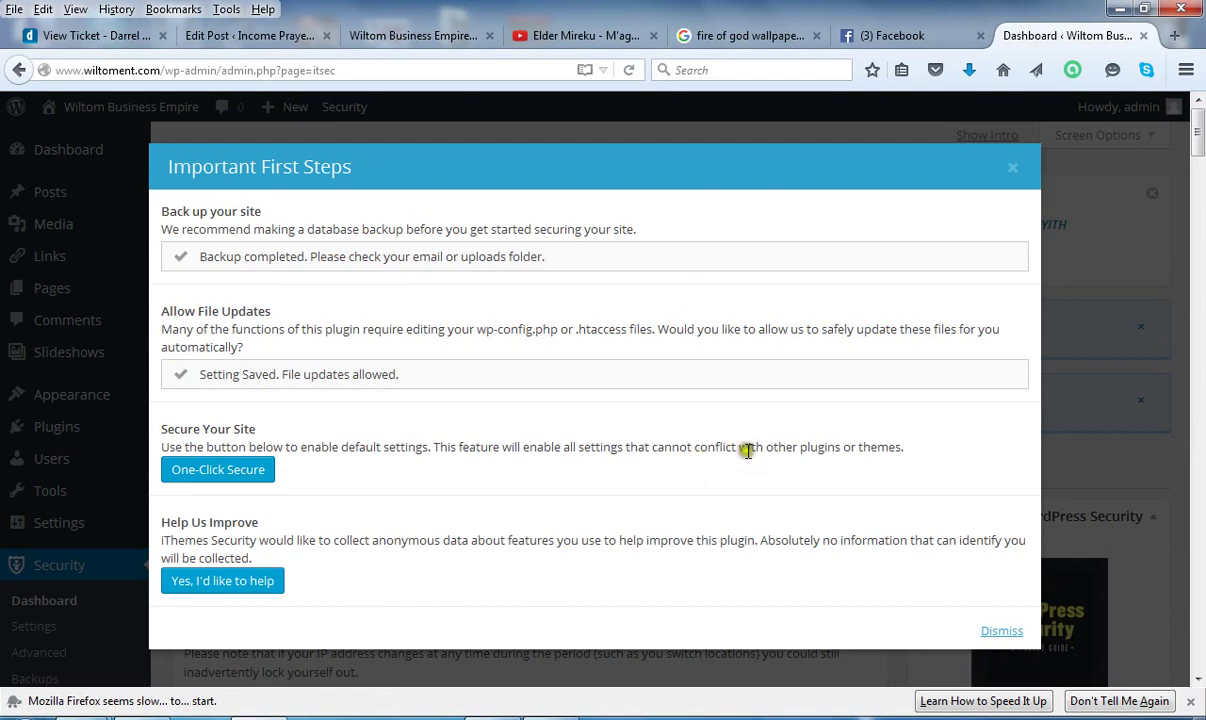
# - Apply the One-Click Secure default settings and close the Important First Steps dialog
pyautogui.click(244, 472)
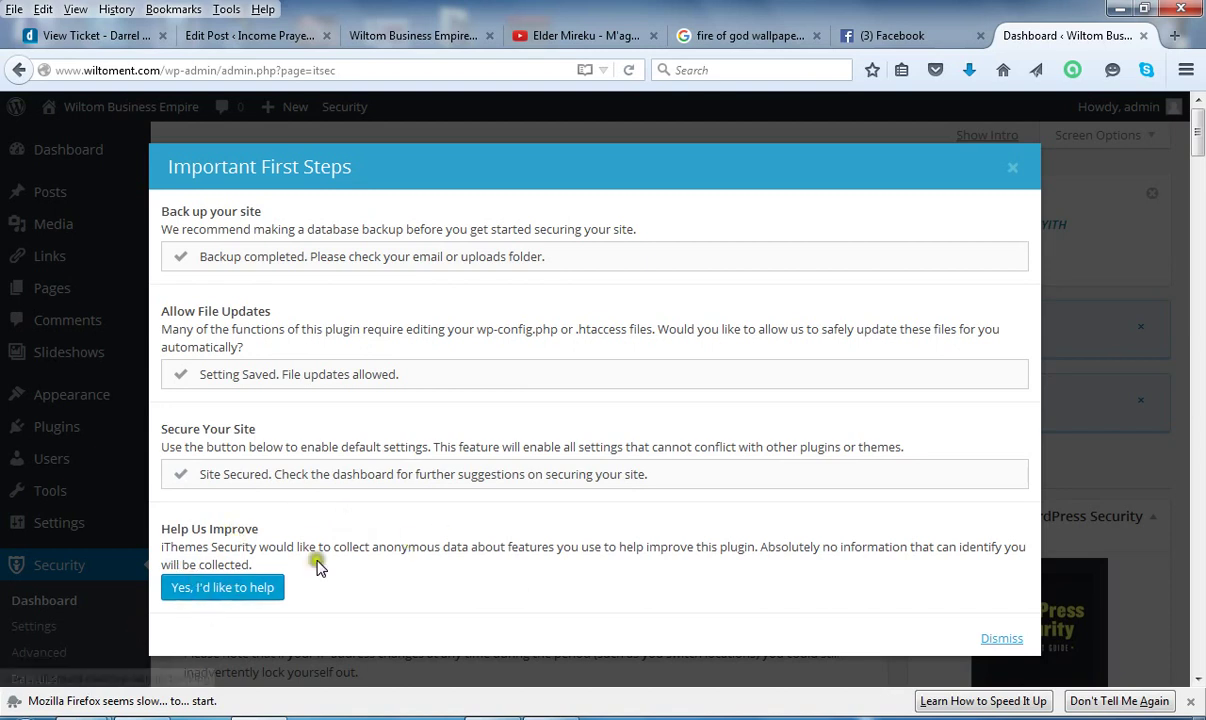
pyautogui.click(1013, 172)
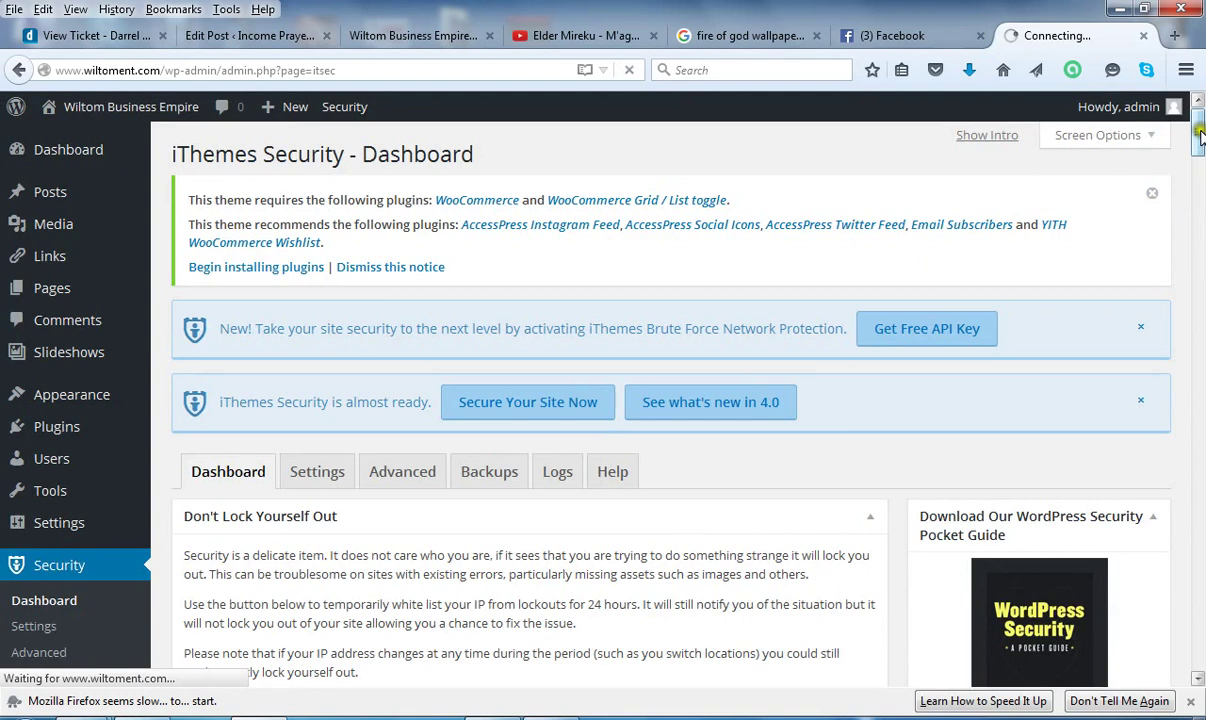
# - Open the iThemes Security settings page from the plugin dashboard
pyautogui.moveTo(1199, 138); pyautogui.dragTo(1199, 148)
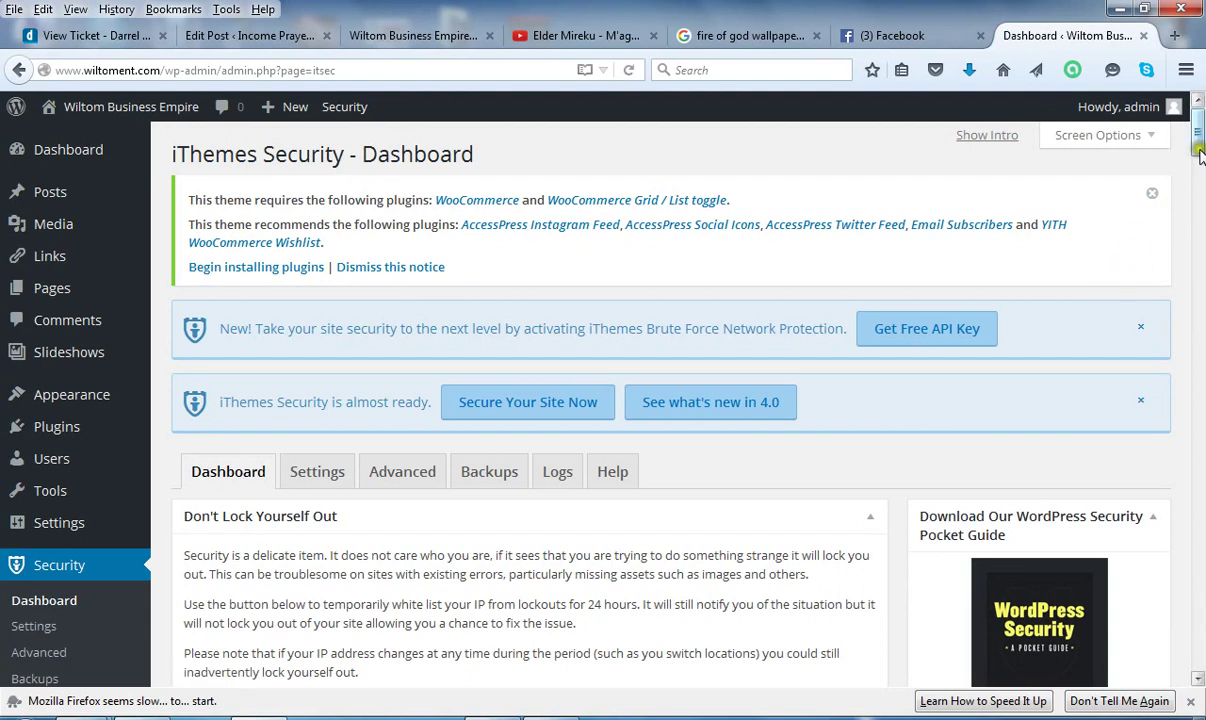
pyautogui.scroll(-1, 1198, 150)
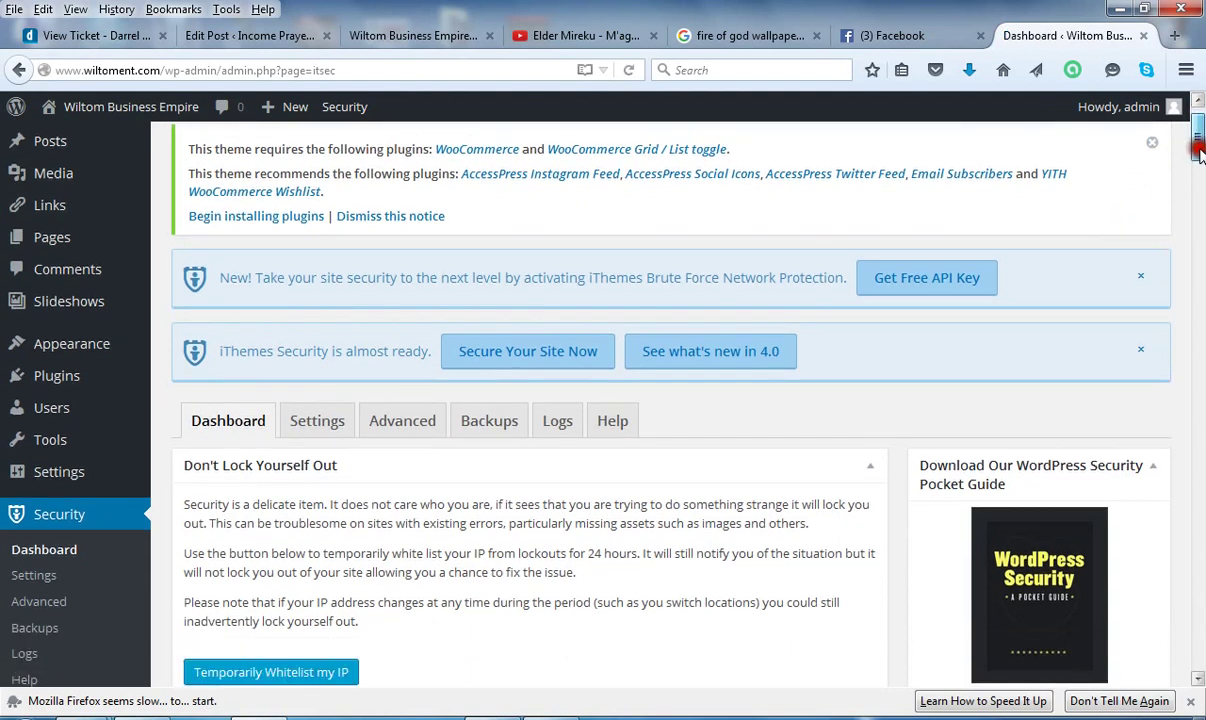
pyautogui.moveTo(1198, 150)
pyautogui.mouseDown()
pyautogui.moveTo(1199, 414)
pyautogui.moveTo(1200, 140)
pyautogui.mouseUp()
pyautogui.click(306, 335)
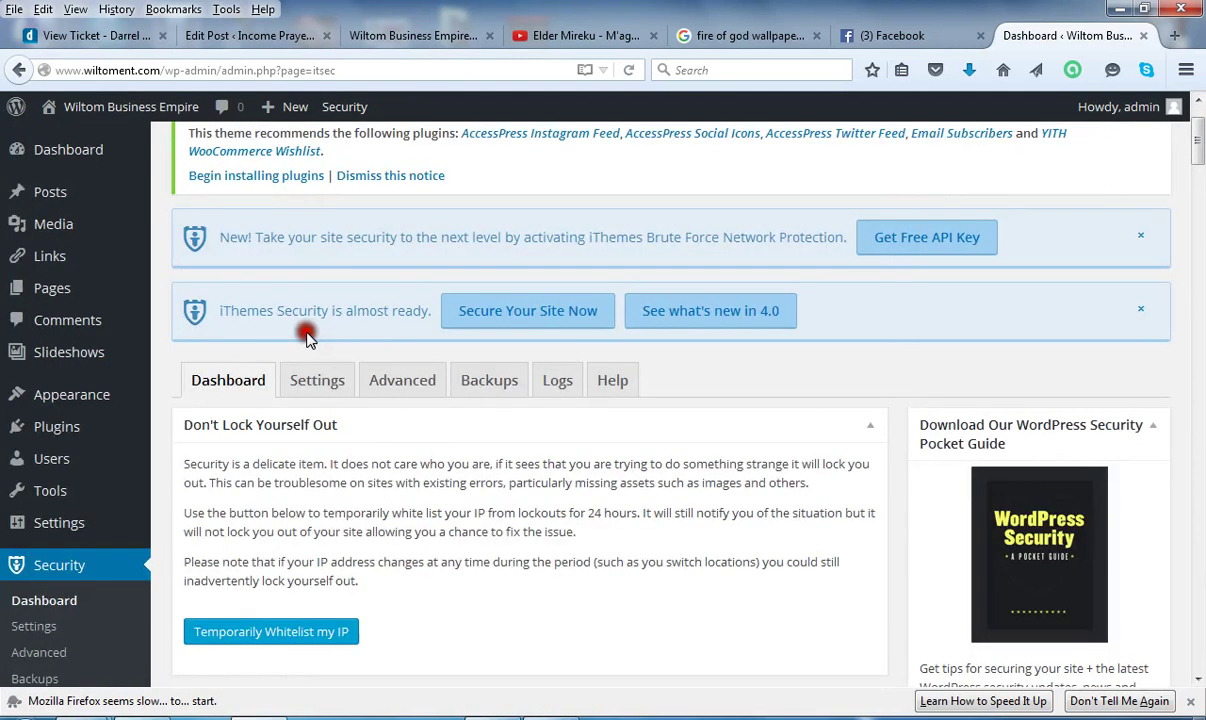
pyautogui.click(318, 380)
pyautogui.click(495, 381)
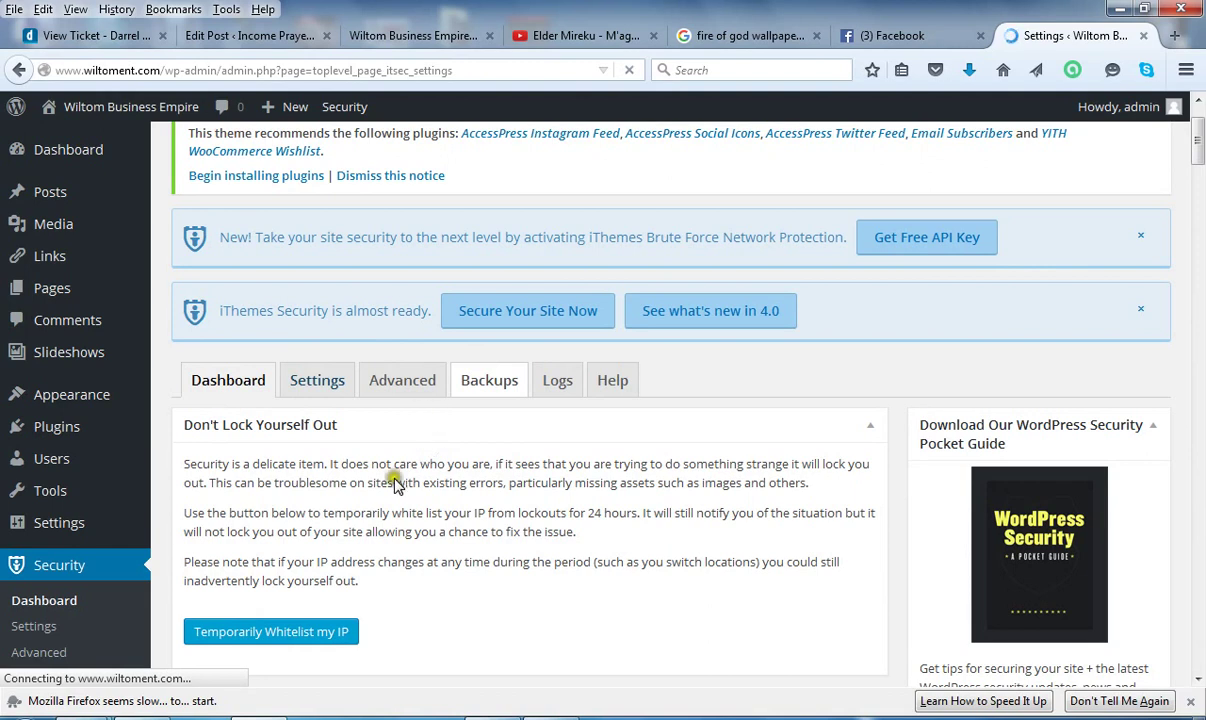
pyautogui.click(395, 403)
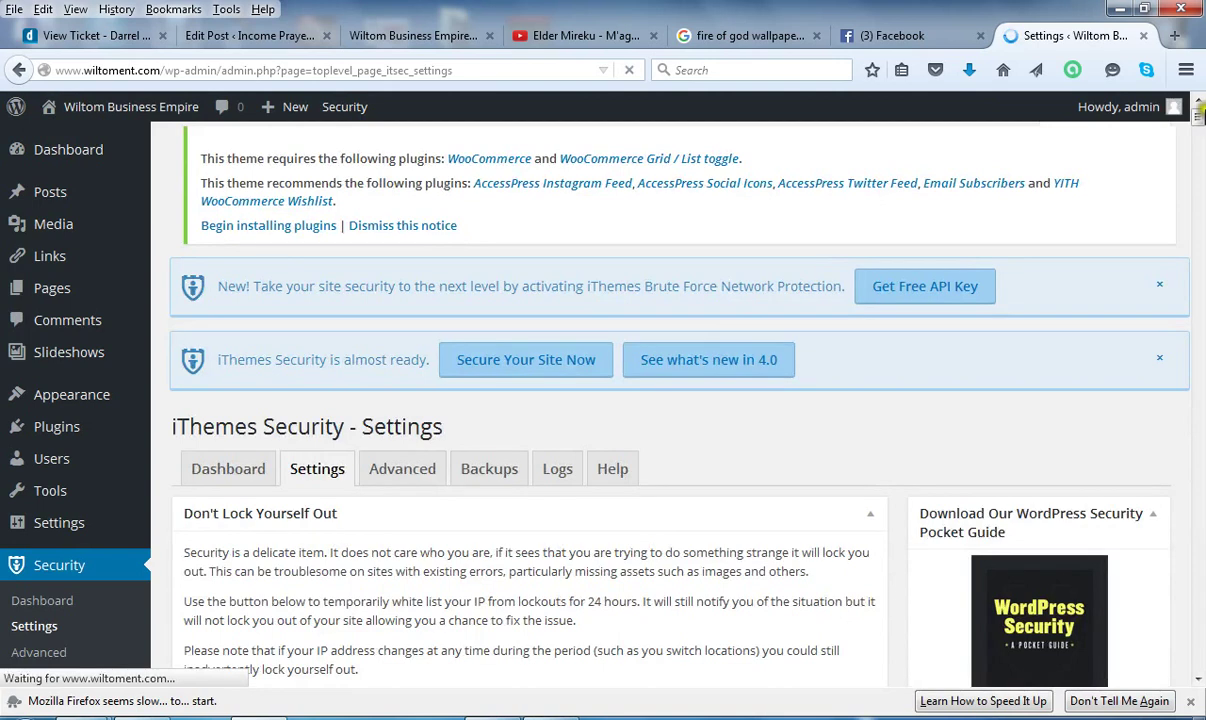
# - Review the Global Settings, blacklist and lockout options, and Banned Users section through to the Brute Force Protection login limits
pyautogui.scroll(-2, 1199, 122)
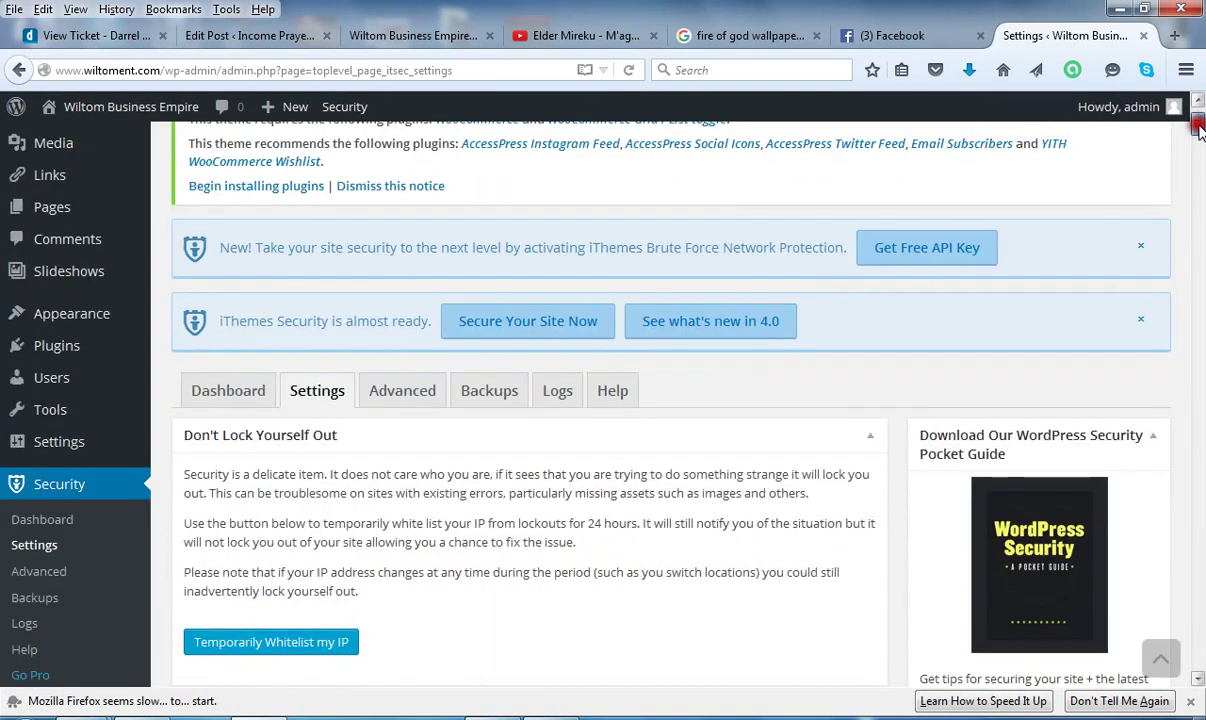
pyautogui.scroll(1, 1199, 122)
pyautogui.moveTo(1199, 122); pyautogui.dragTo(1199, 145)
pyautogui.scroll(-1, 1199, 145)
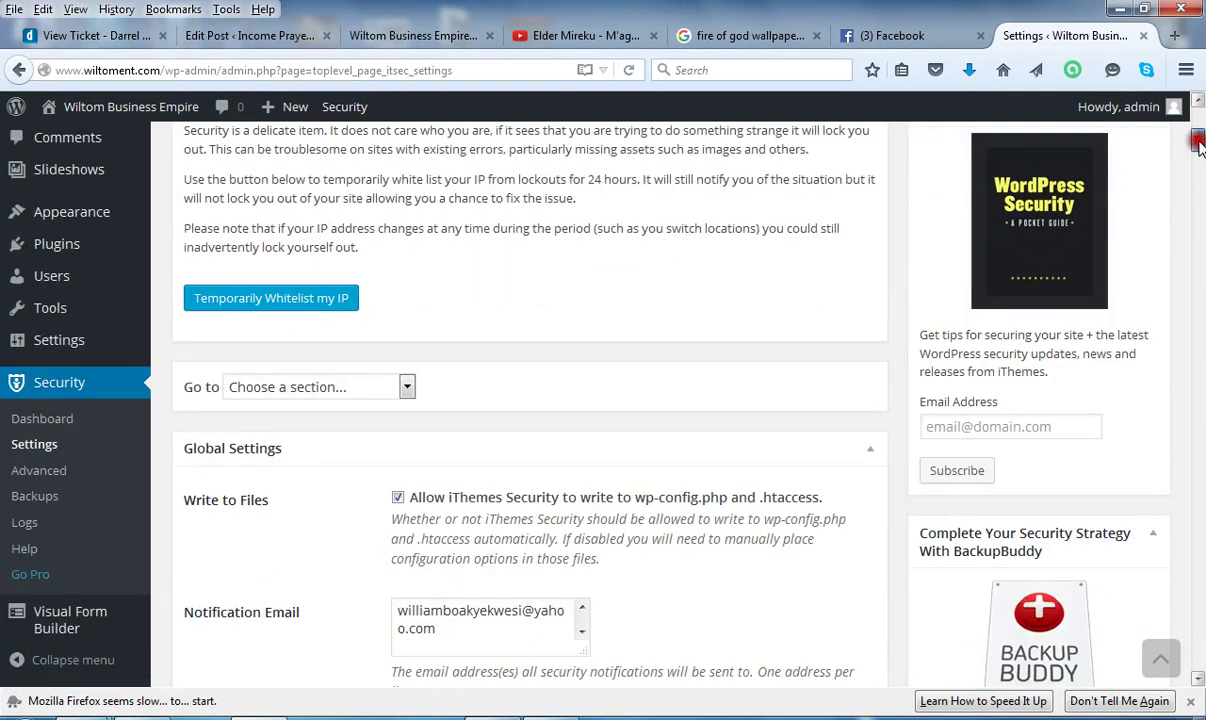
pyautogui.moveTo(1199, 145); pyautogui.dragTo(1199, 204)
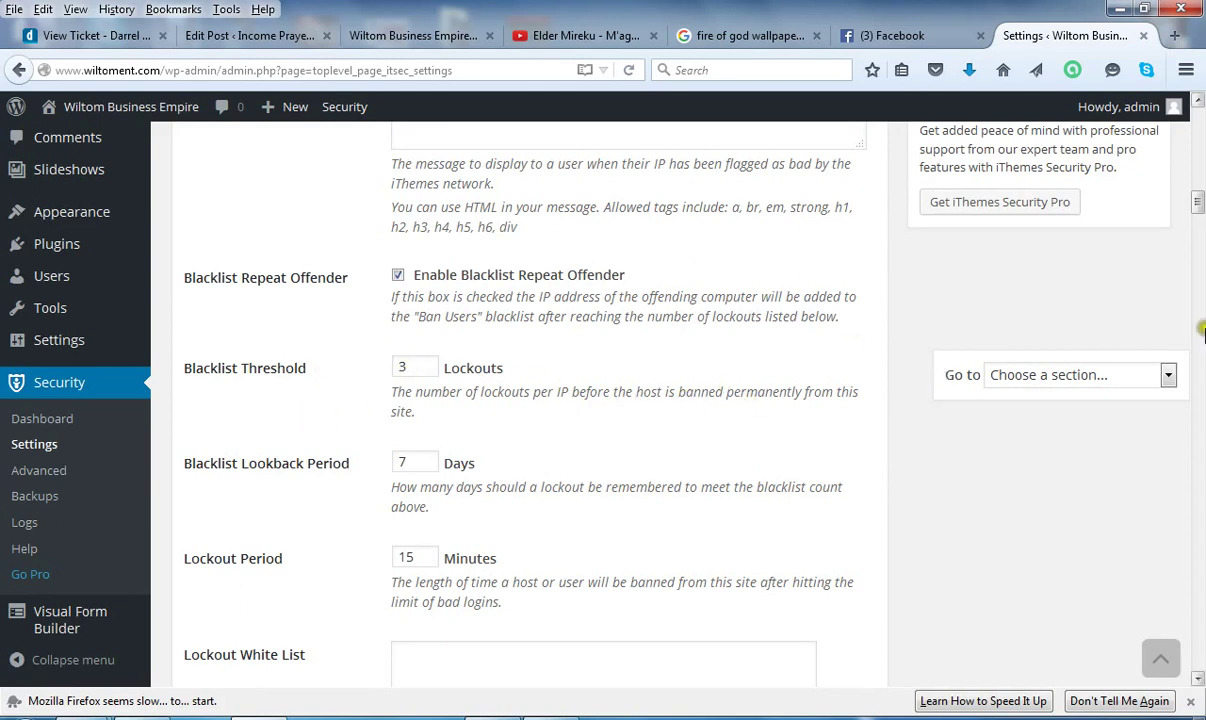
pyautogui.click(1198, 205)
pyautogui.moveTo(1198, 205); pyautogui.dragTo(918, 240)
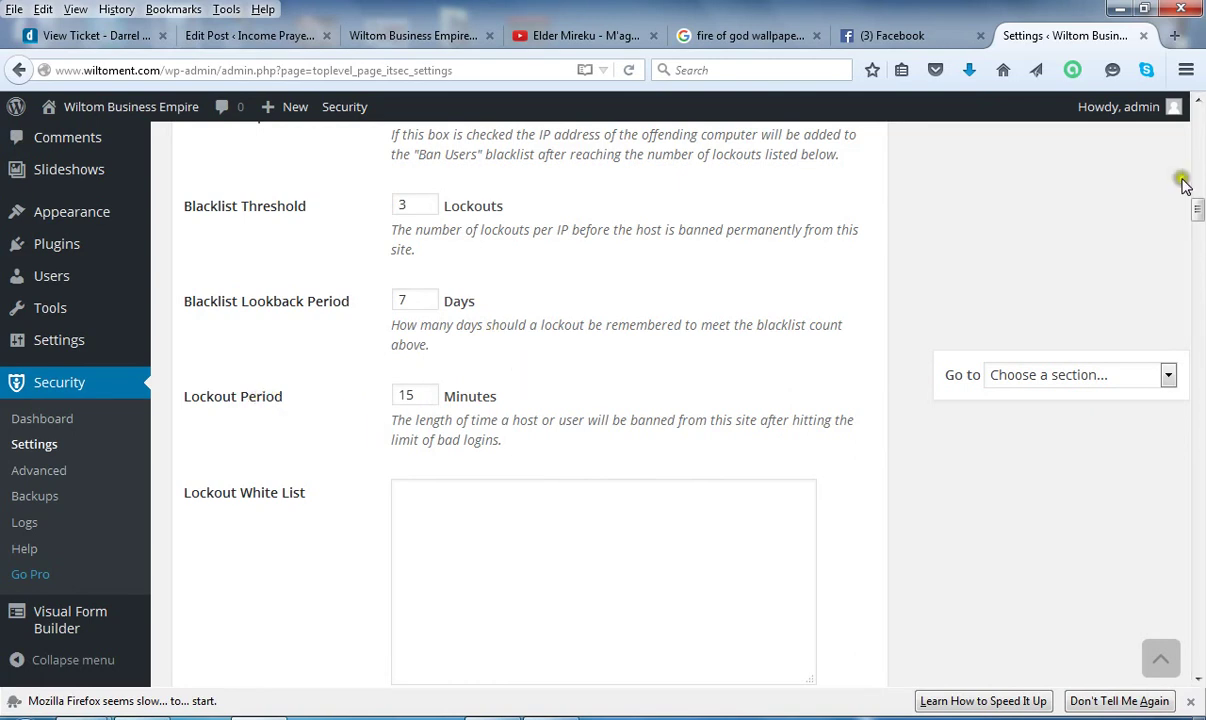
pyautogui.moveTo(1197, 207); pyautogui.dragTo(1197, 341)
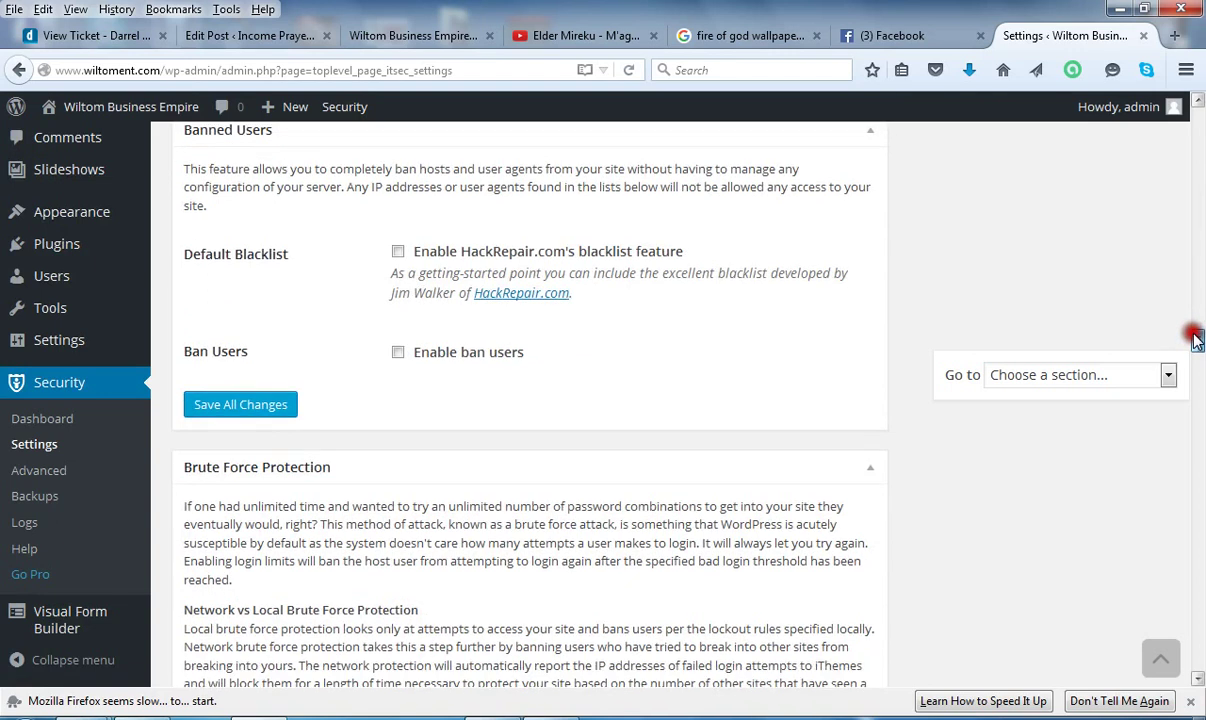
pyautogui.moveTo(1197, 340); pyautogui.dragTo(1197, 377)
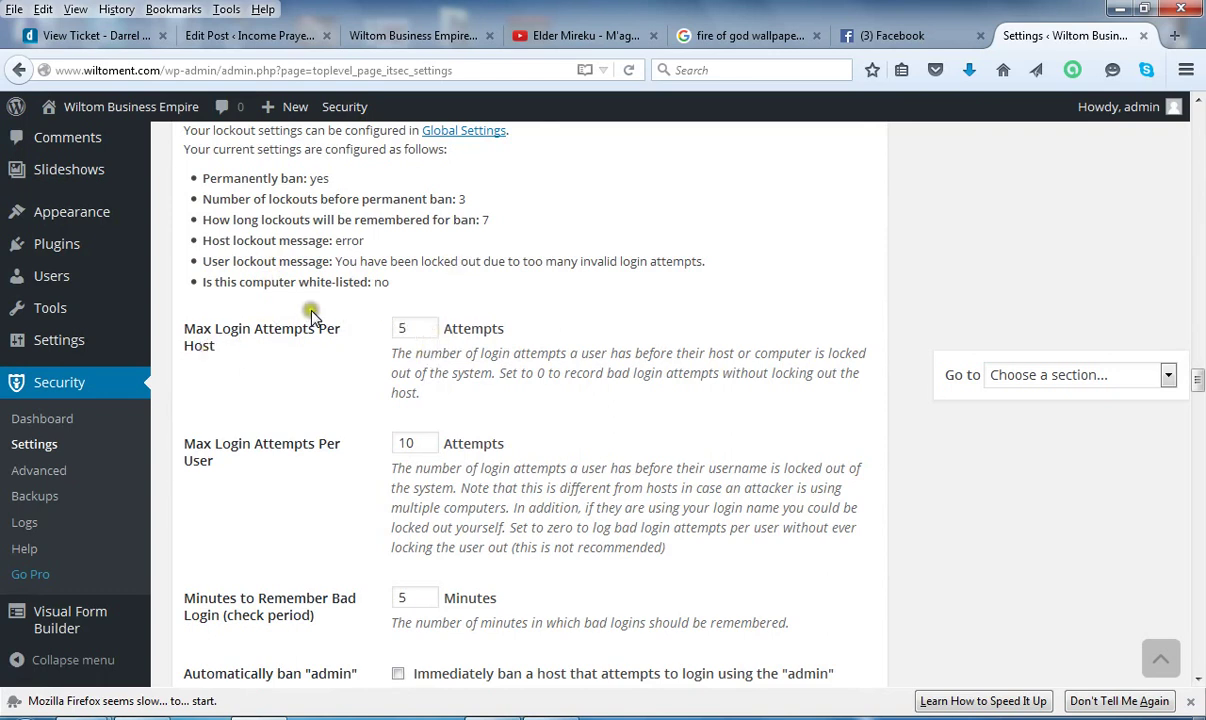
# - Set Max Login Attempts Per Host to 3 in the Brute Force Protection settings
pyautogui.moveTo(424, 328); pyautogui.dragTo(391, 328)
pyautogui.write('3')
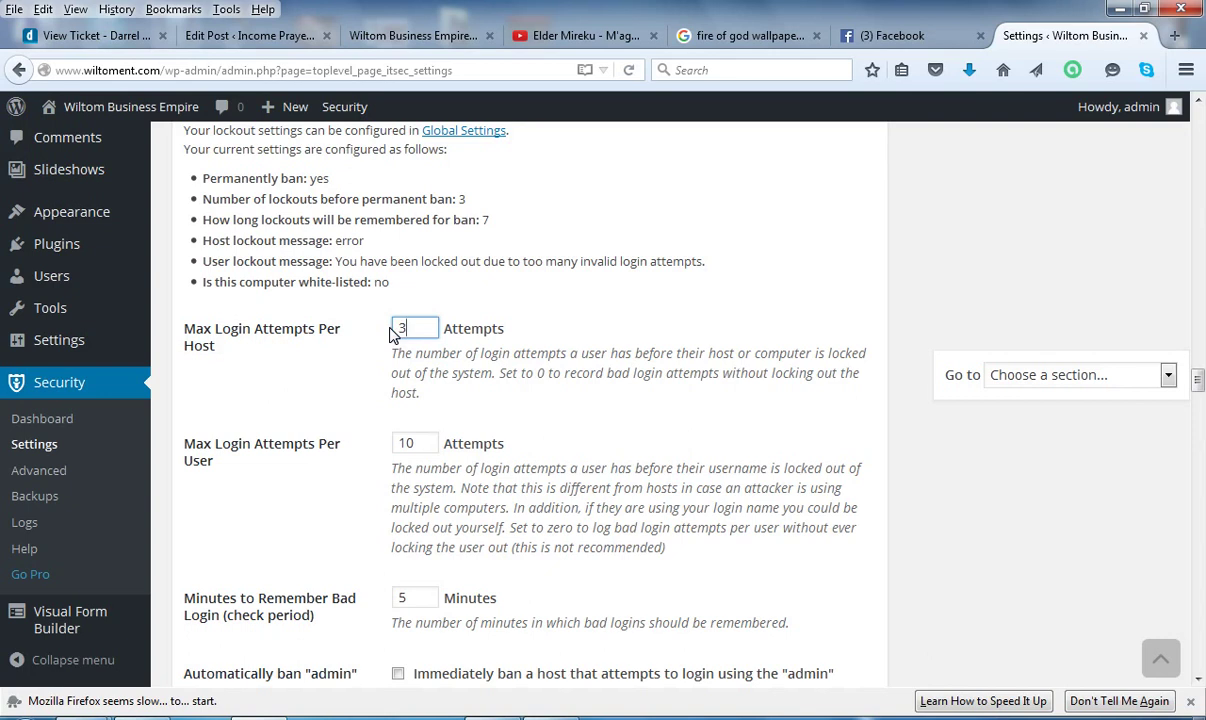
pyautogui.click(392, 329)
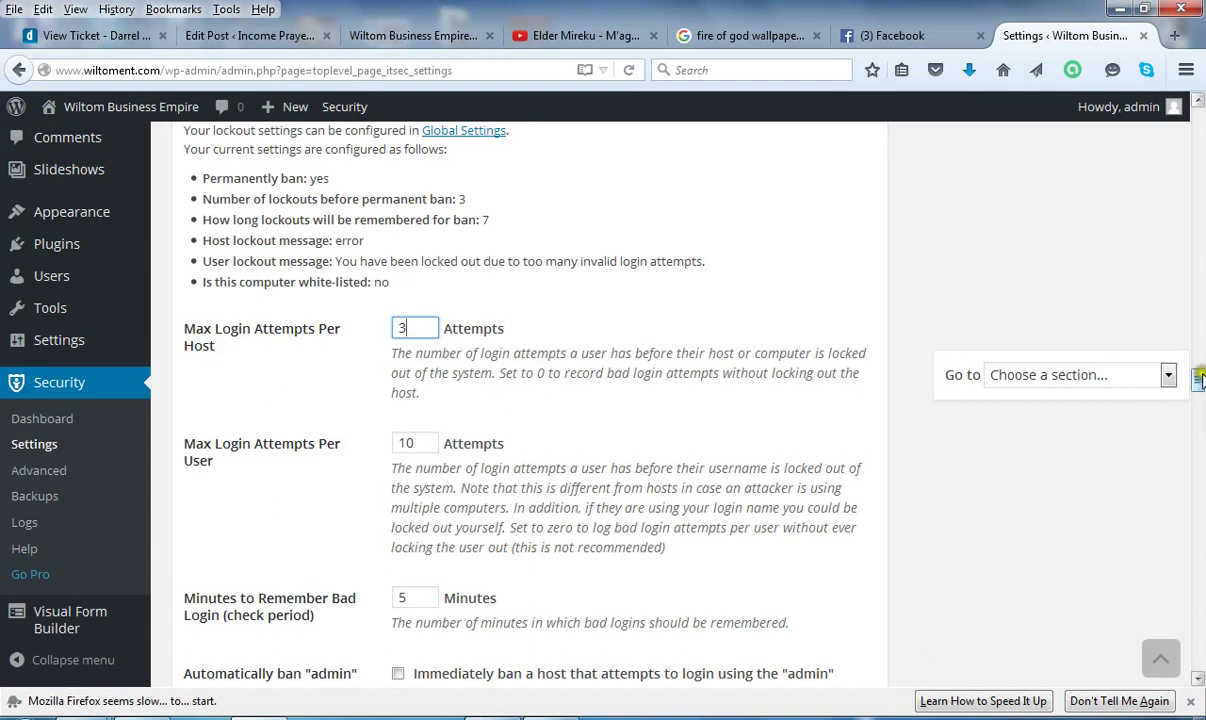
# - Set Max Login Attempts Per User to 3 and Minutes to Remember Bad Login to 30
pyautogui.moveTo(1197, 374); pyautogui.dragTo(1197, 390)
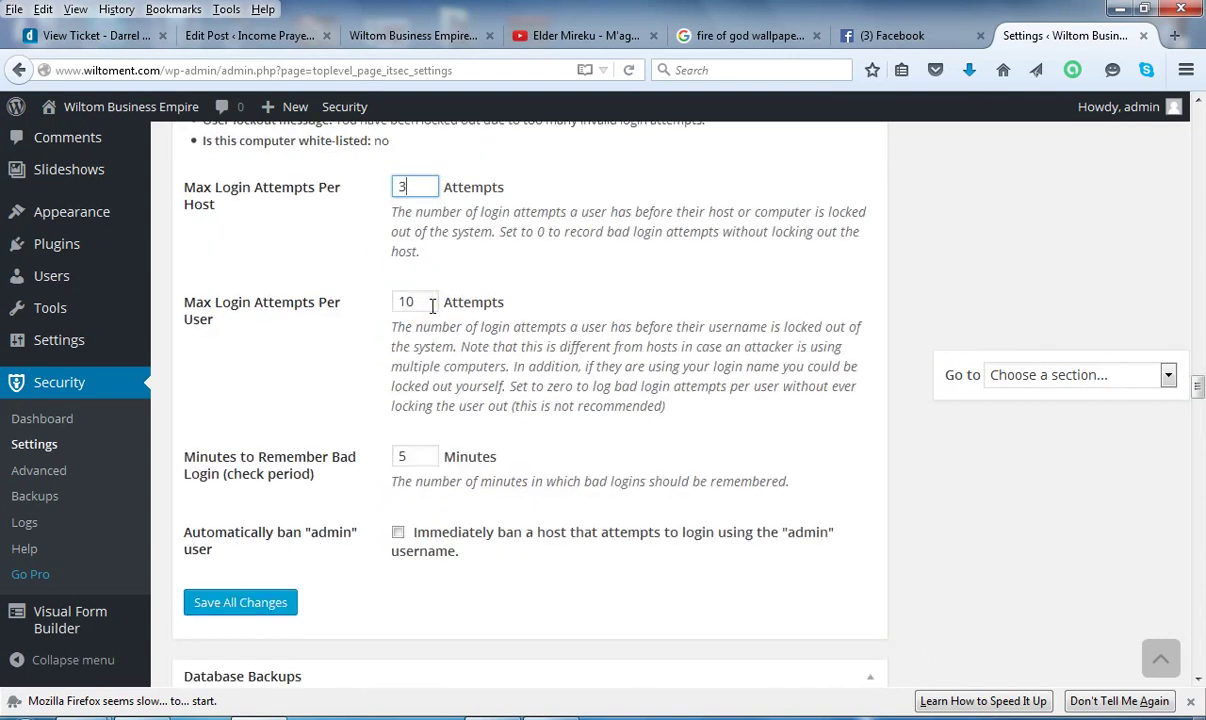
pyautogui.moveTo(428, 305); pyautogui.dragTo(400, 303)
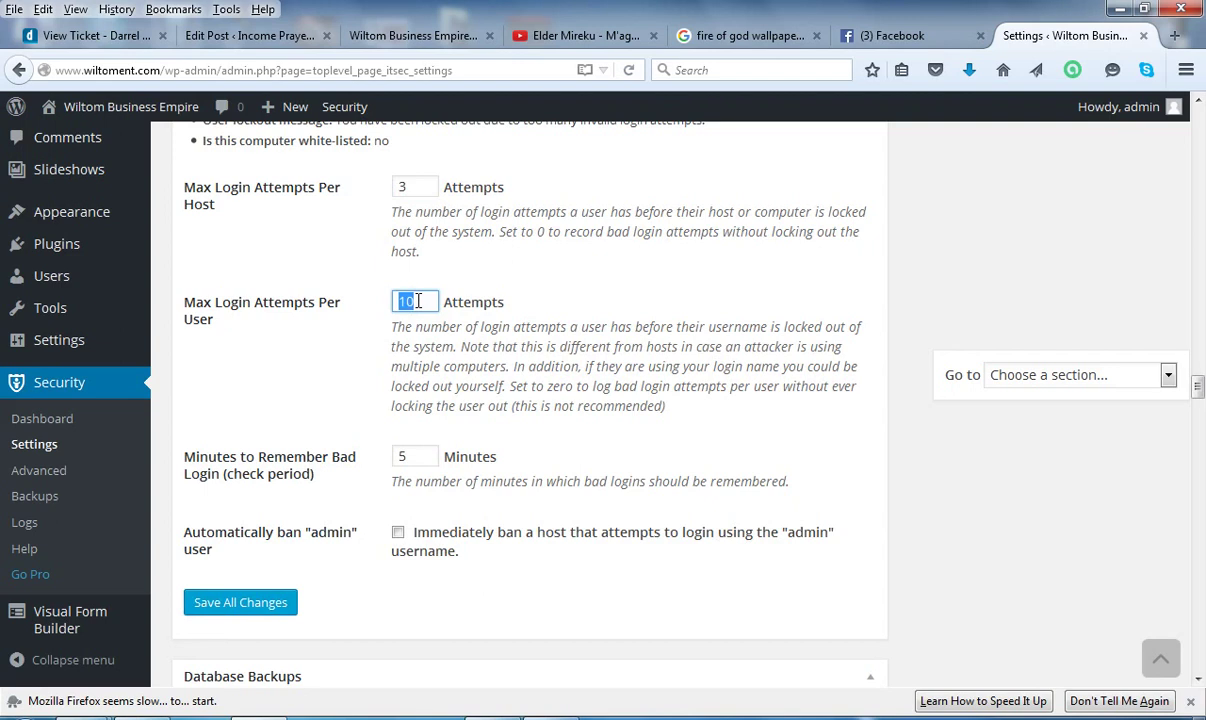
pyautogui.write('3')
pyautogui.click(403, 301)
pyautogui.moveTo(406, 457); pyautogui.dragTo(370, 465)
pyautogui.write('30')
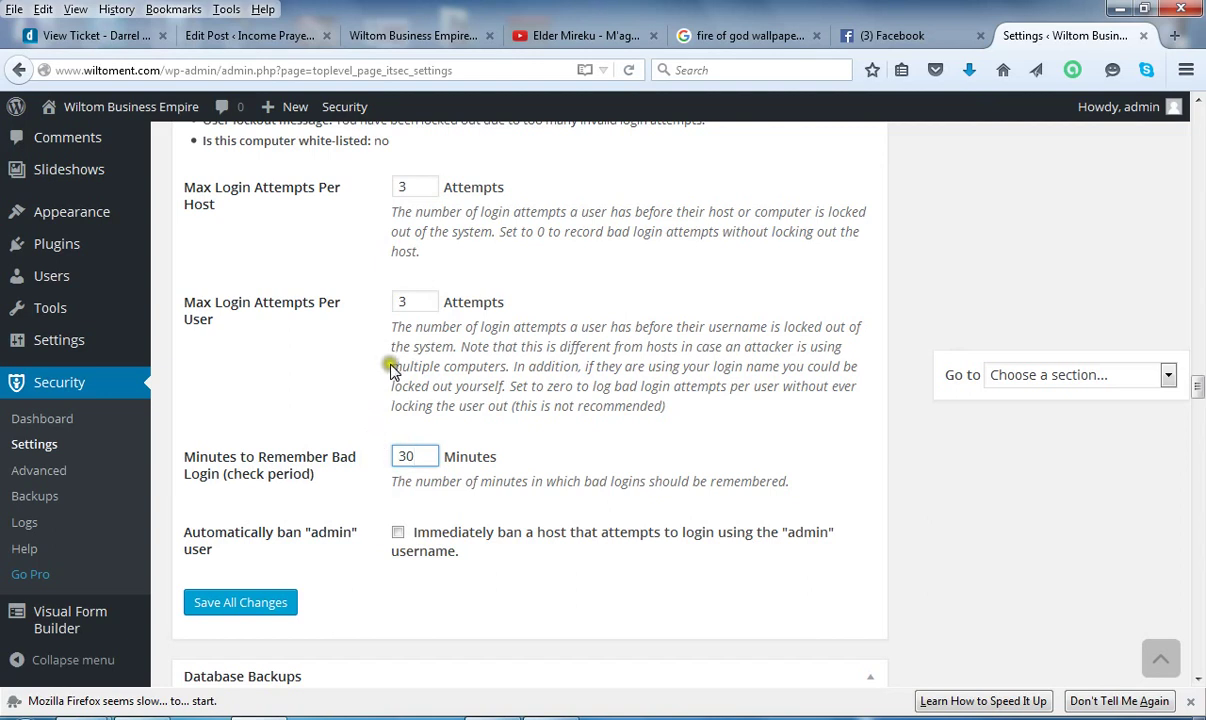
pyautogui.click(404, 302)
pyautogui.click(511, 315)
pyautogui.click(404, 458)
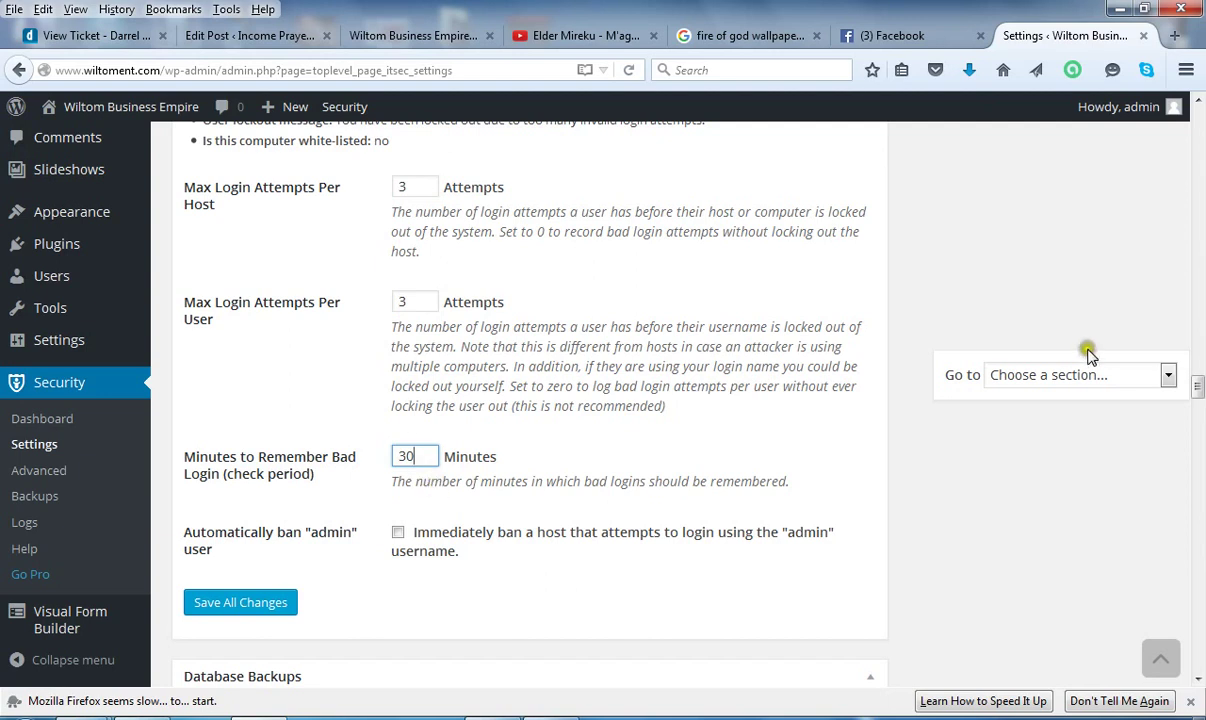
# - Enable the immediate ban of hosts that attempt to log in as "admin" and save all the security settings
pyautogui.click(1198, 385)
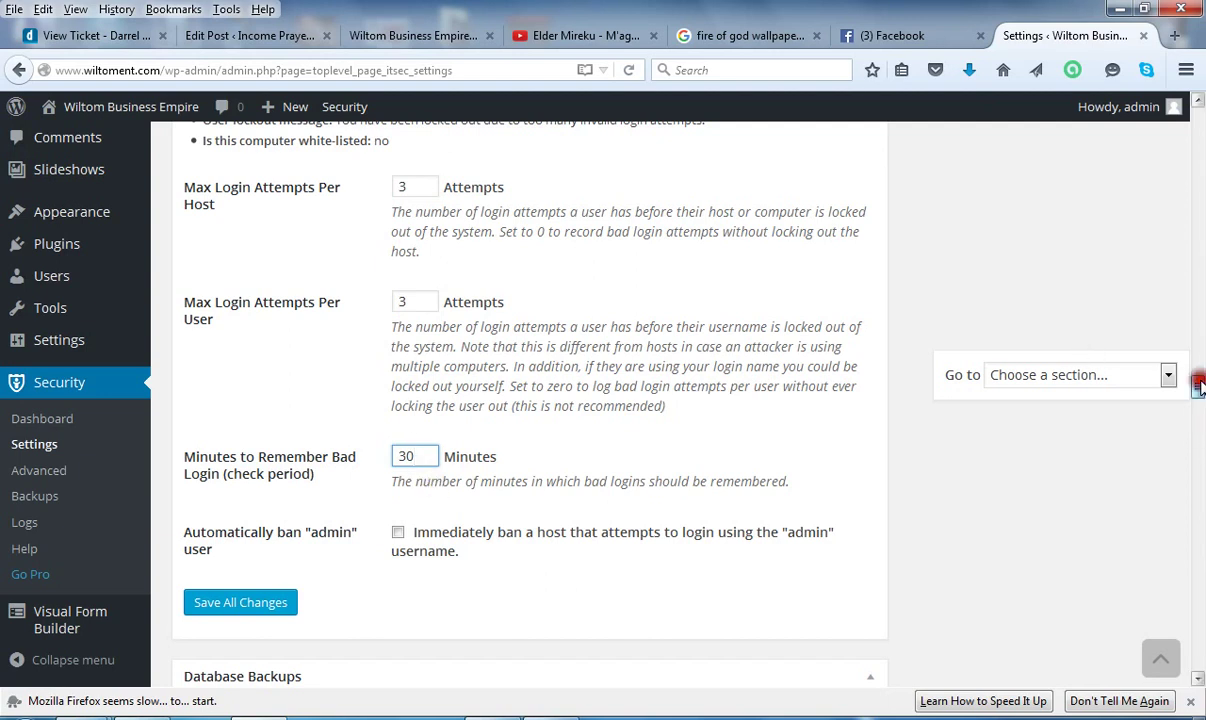
pyautogui.moveTo(1198, 385); pyautogui.dragTo(1198, 387)
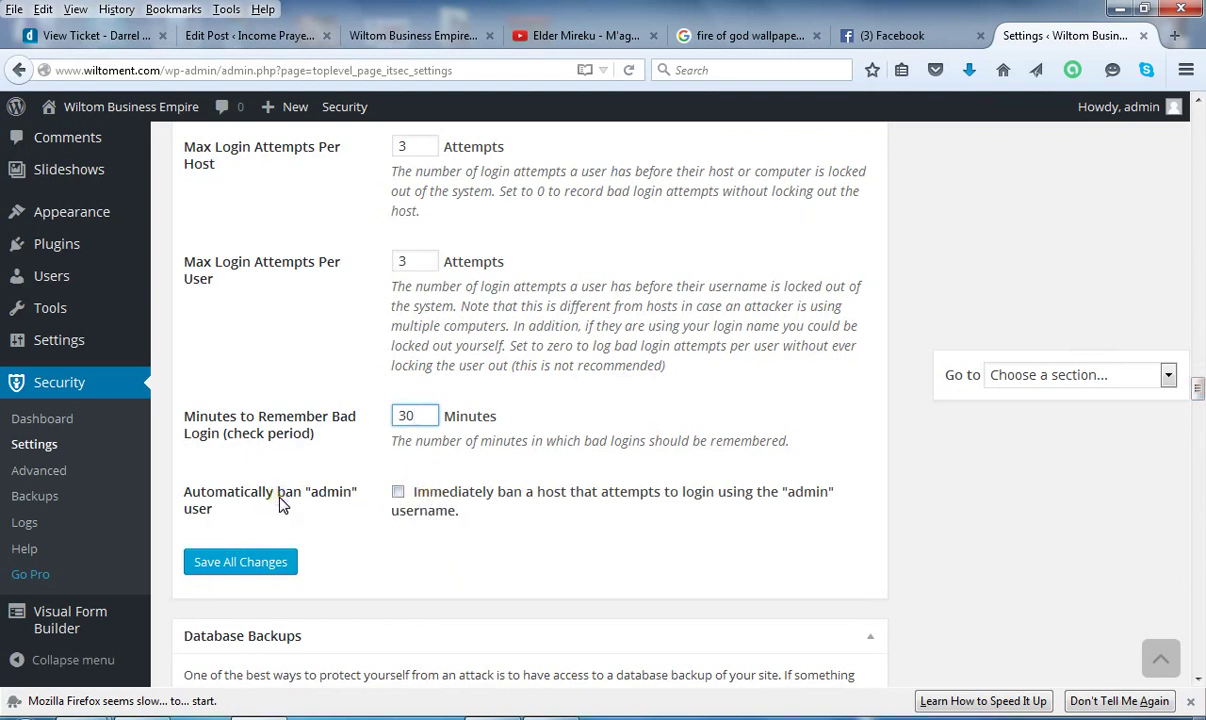
pyautogui.click(397, 493)
pyautogui.click(397, 493)
pyautogui.click(240, 565)
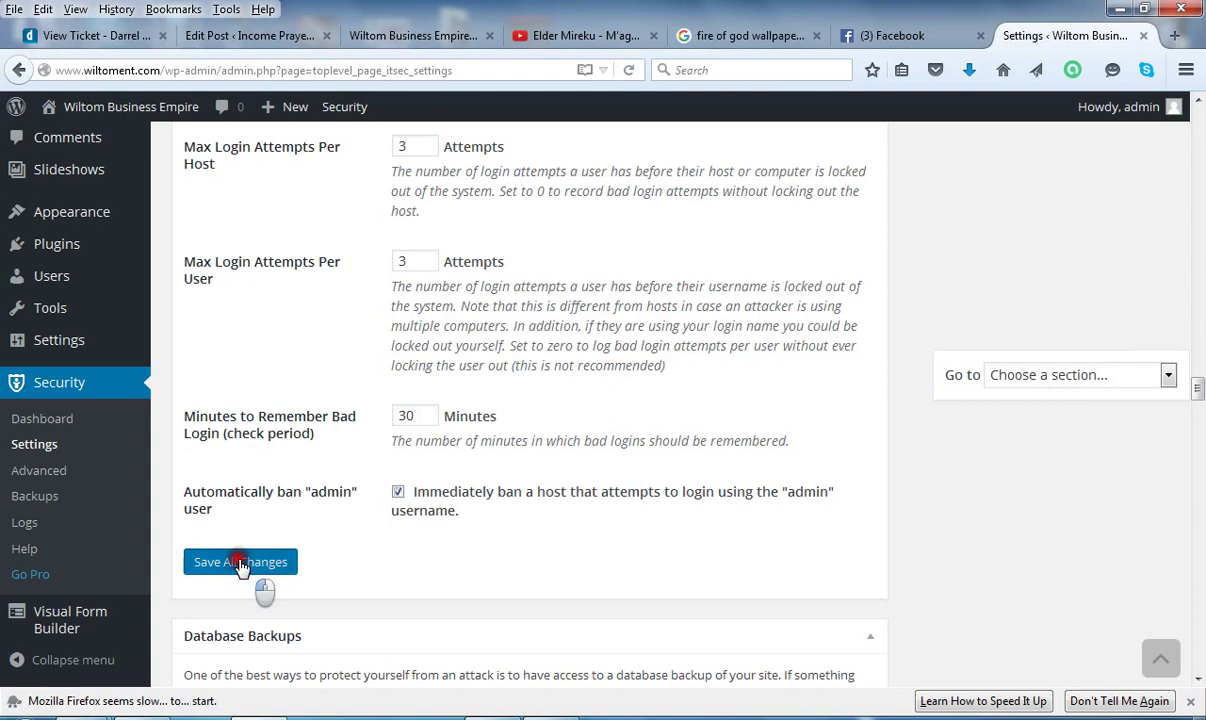
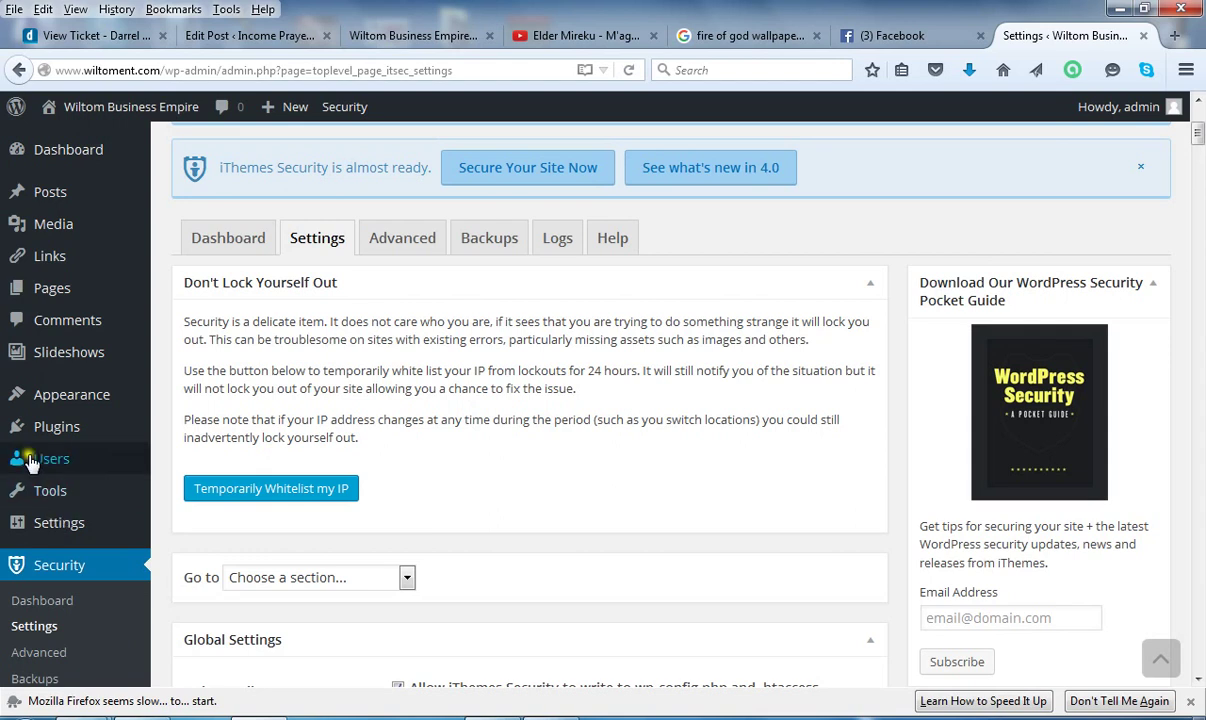
# - Open the page for adding new plugins and search for "captcha"
pyautogui.moveTo(72, 428)
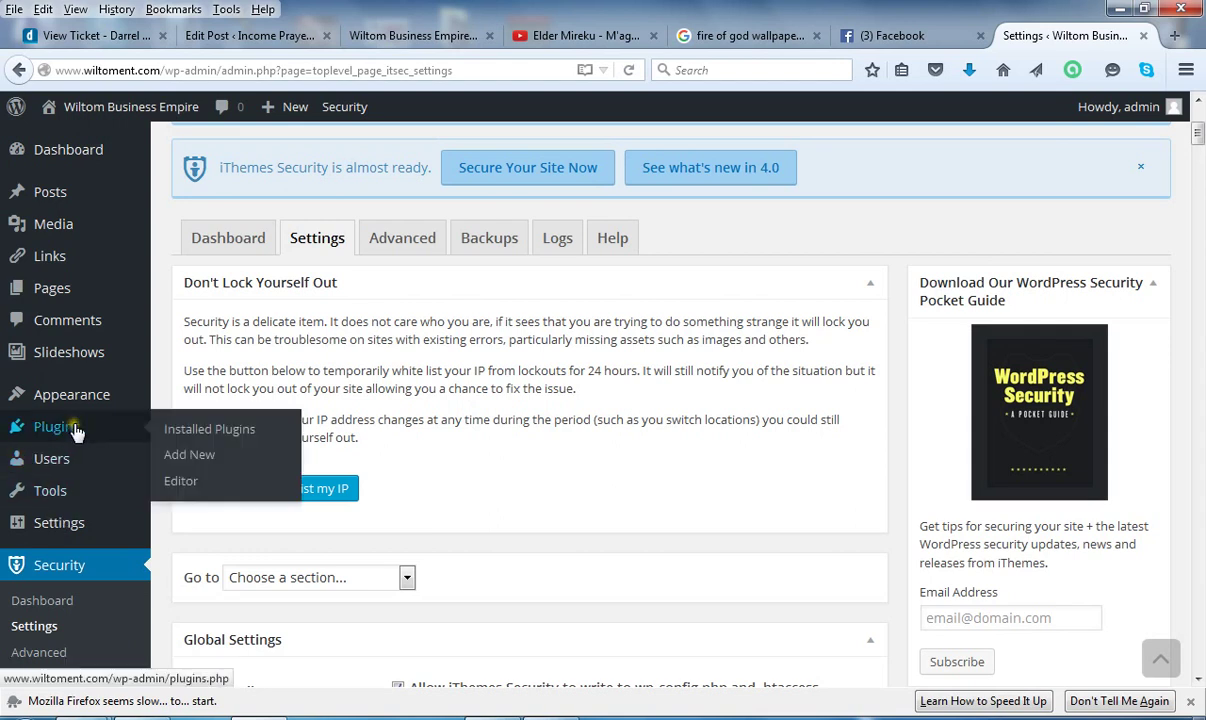
pyautogui.click(213, 455)
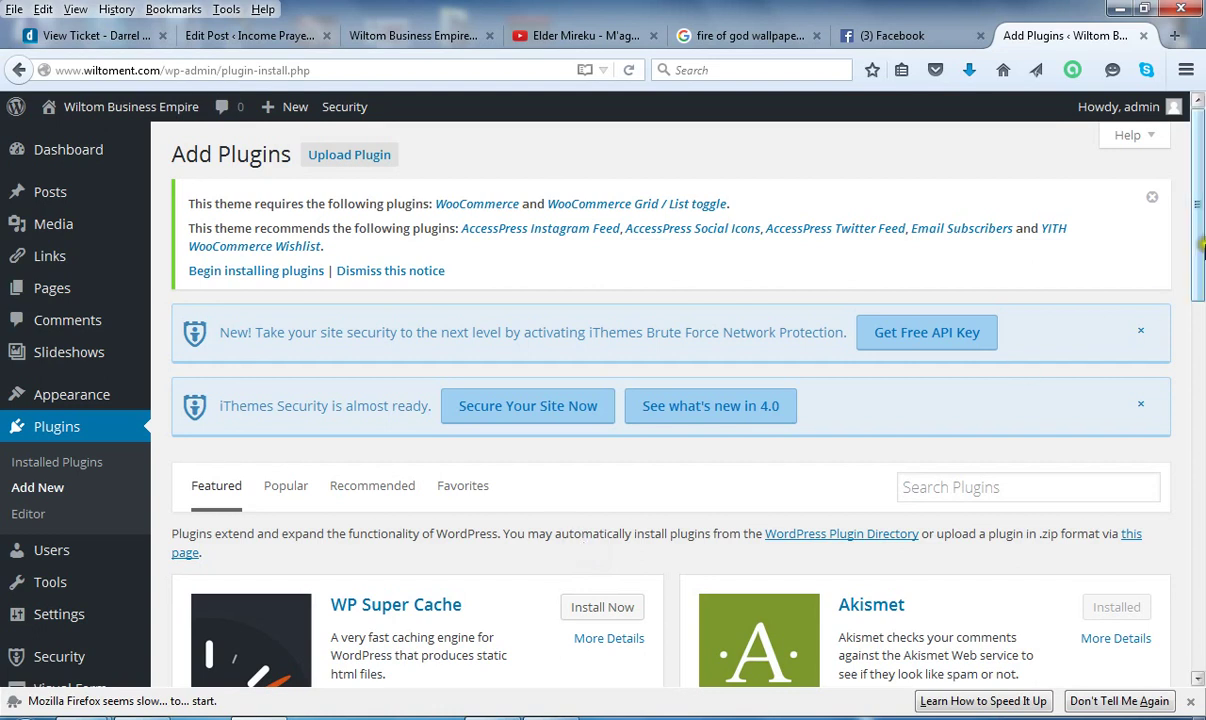
pyautogui.click(1200, 200)
pyautogui.moveTo(1200, 200); pyautogui.dragTo(1200, 240)
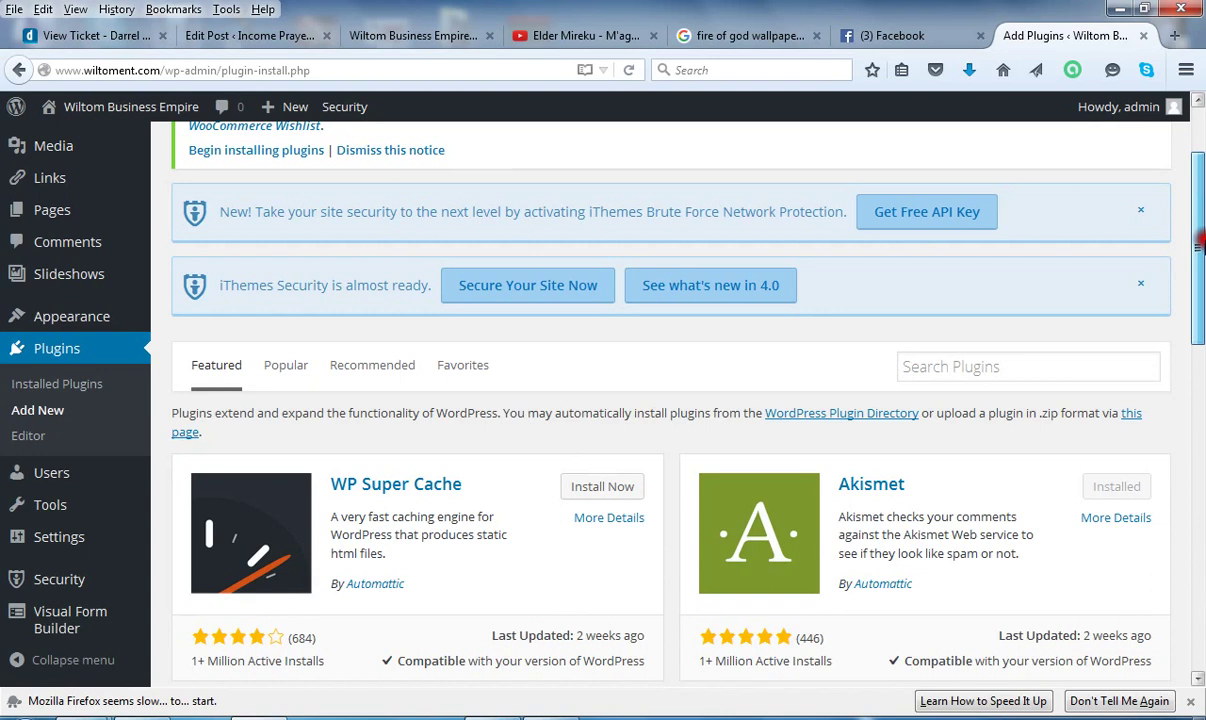
pyautogui.click(980, 367)
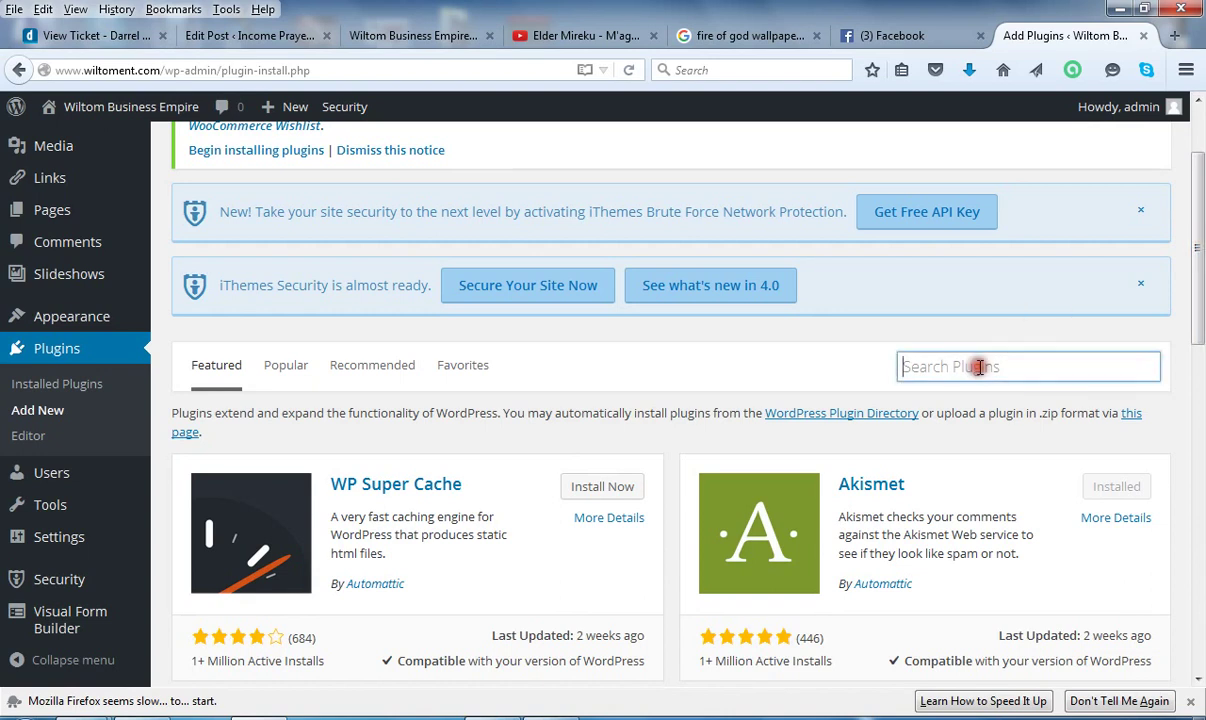
pyautogui.write('ca')
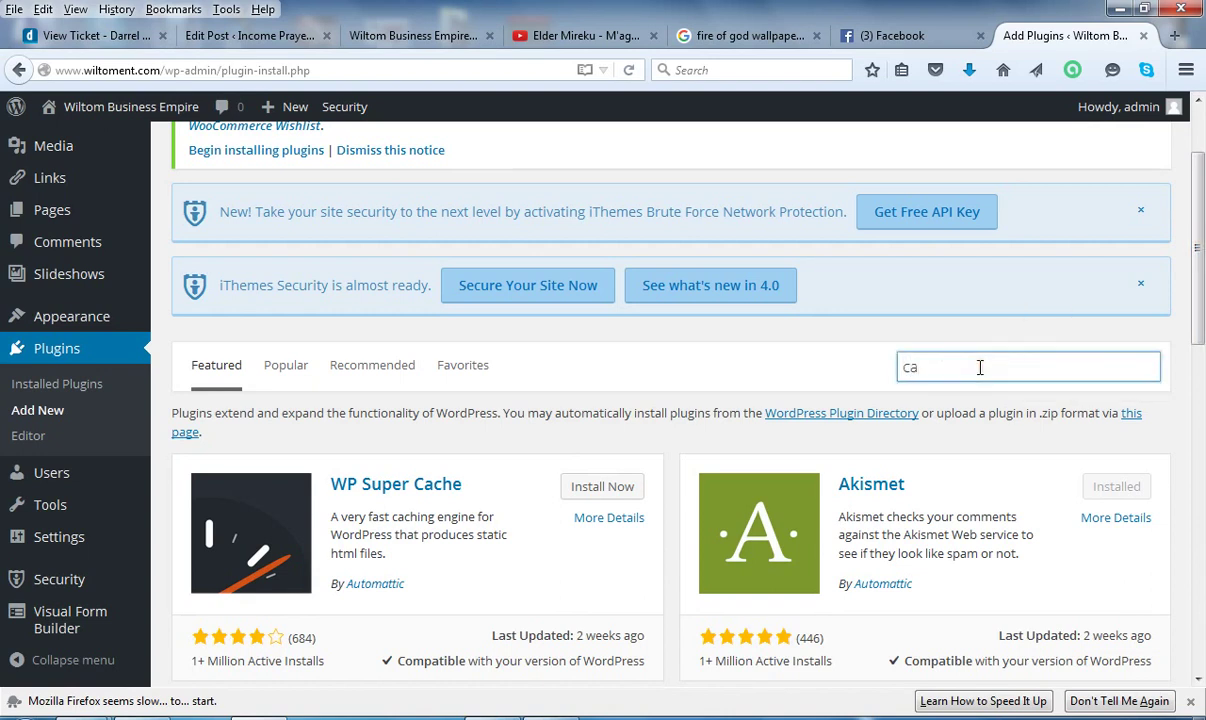
pyautogui.write('ptcha')
pyautogui.press('Return')
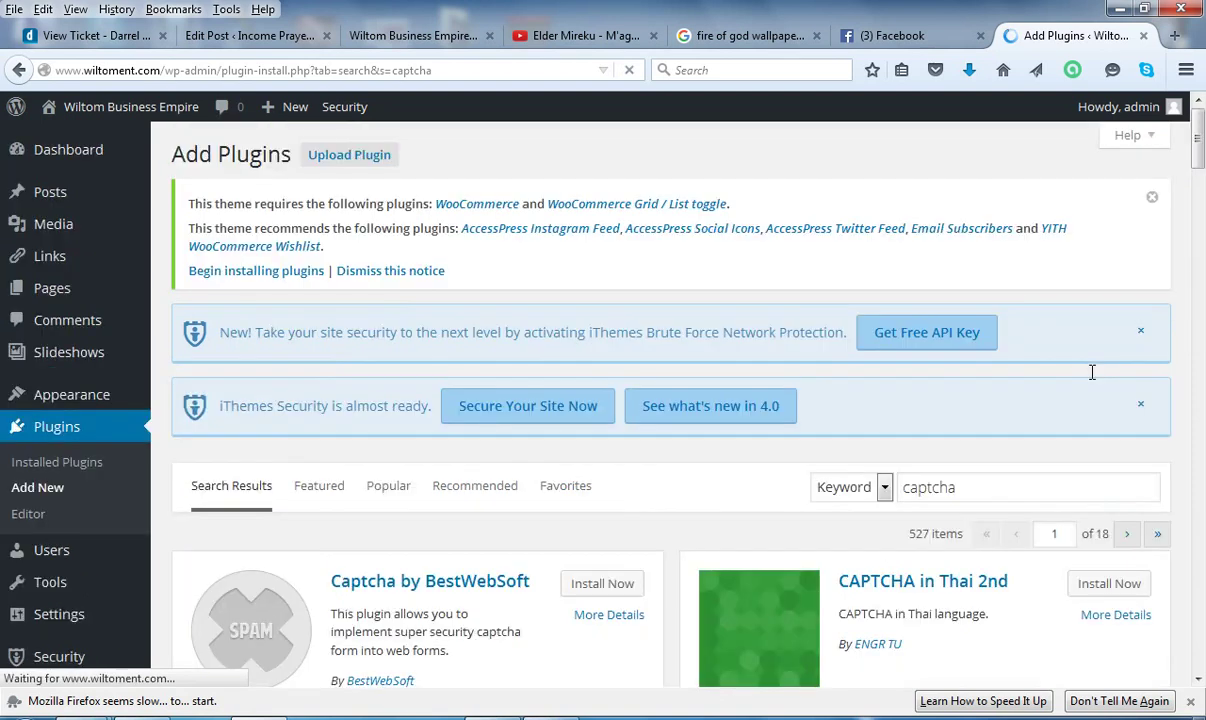
# - Look through the captcha search results, and install and activate the Captcha by BestWebSoft plugin
pyautogui.click(1198, 160)
pyautogui.moveTo(1198, 160); pyautogui.dragTo(1198, 166)
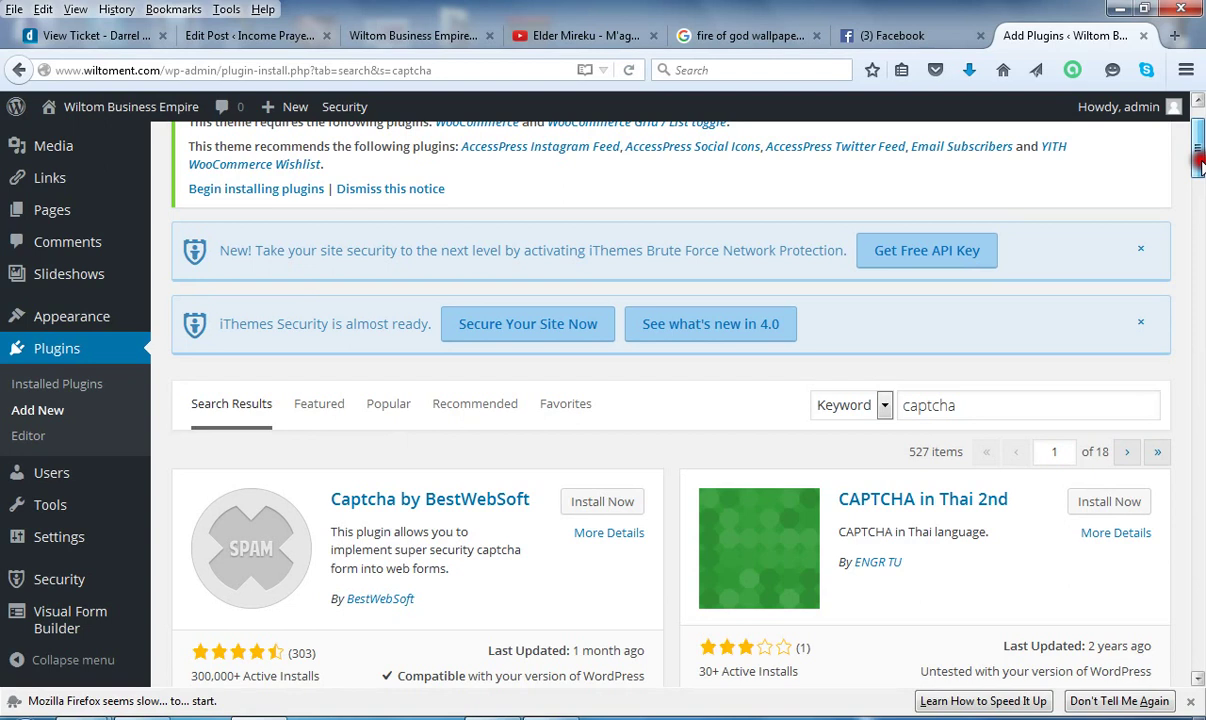
pyautogui.moveTo(1199, 165); pyautogui.dragTo(1199, 172)
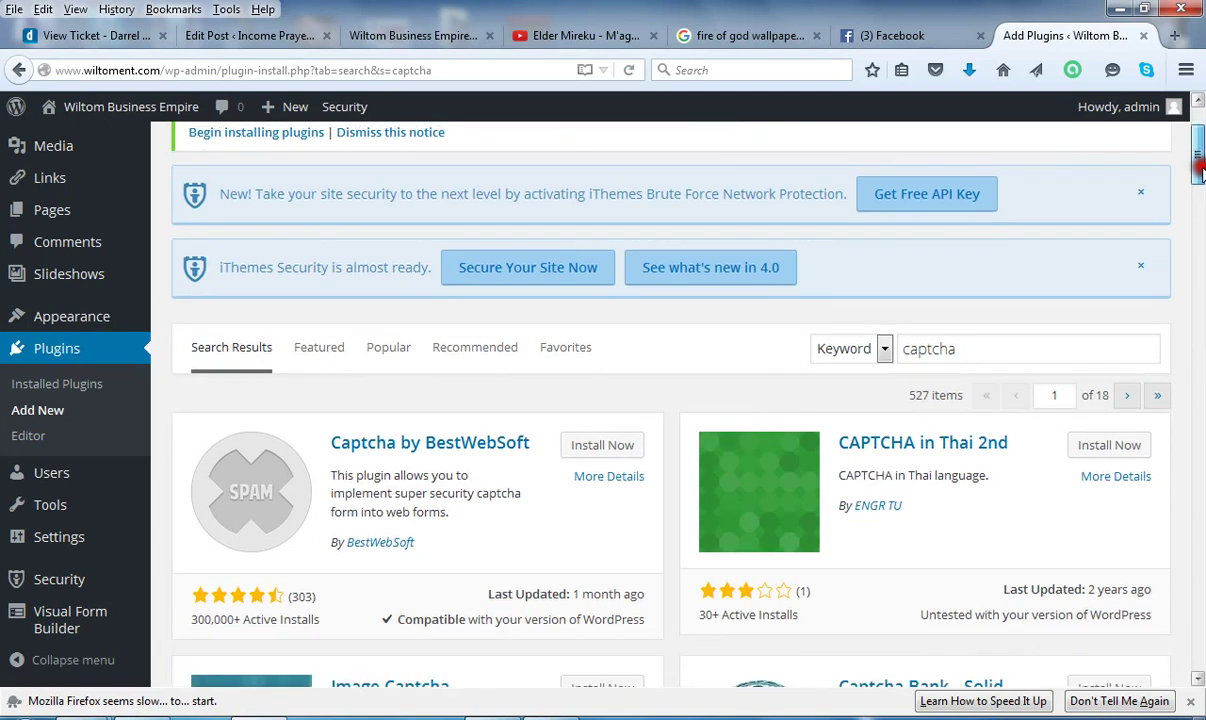
pyautogui.moveTo(1199, 172); pyautogui.dragTo(1199, 176)
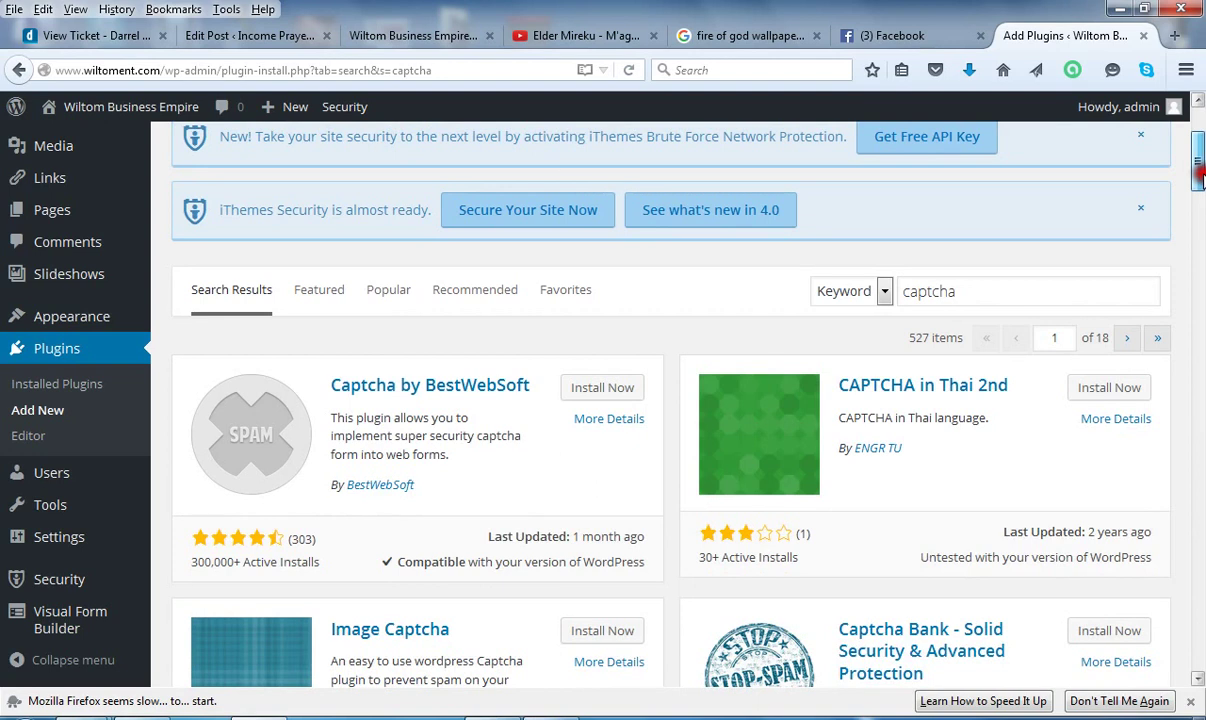
pyautogui.moveTo(1199, 176); pyautogui.dragTo(1200, 186)
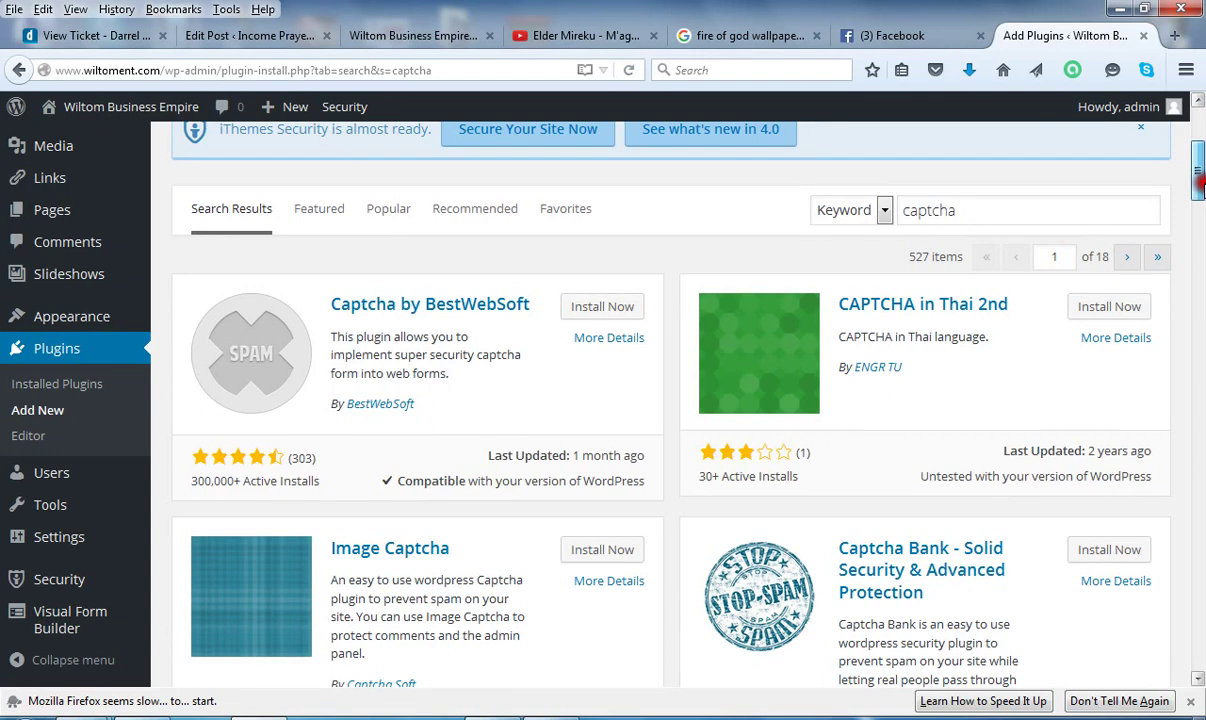
pyautogui.moveTo(1200, 186); pyautogui.dragTo(1200, 196)
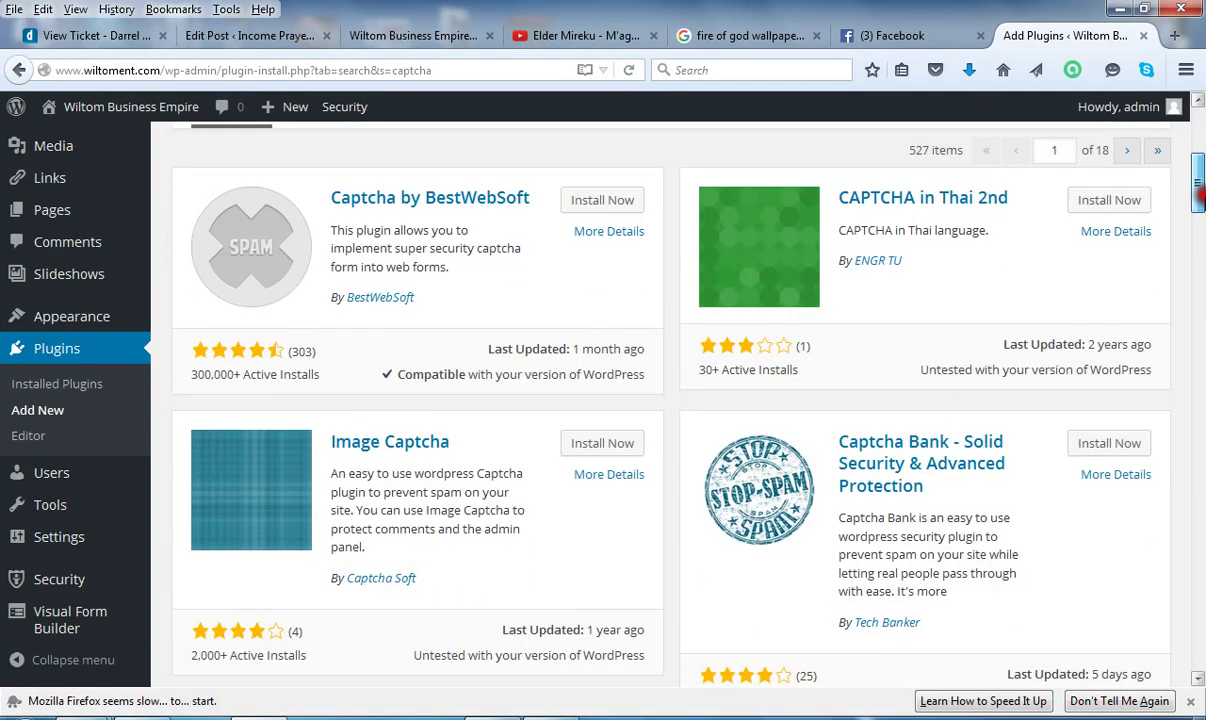
pyautogui.scroll(2, 557, 352)
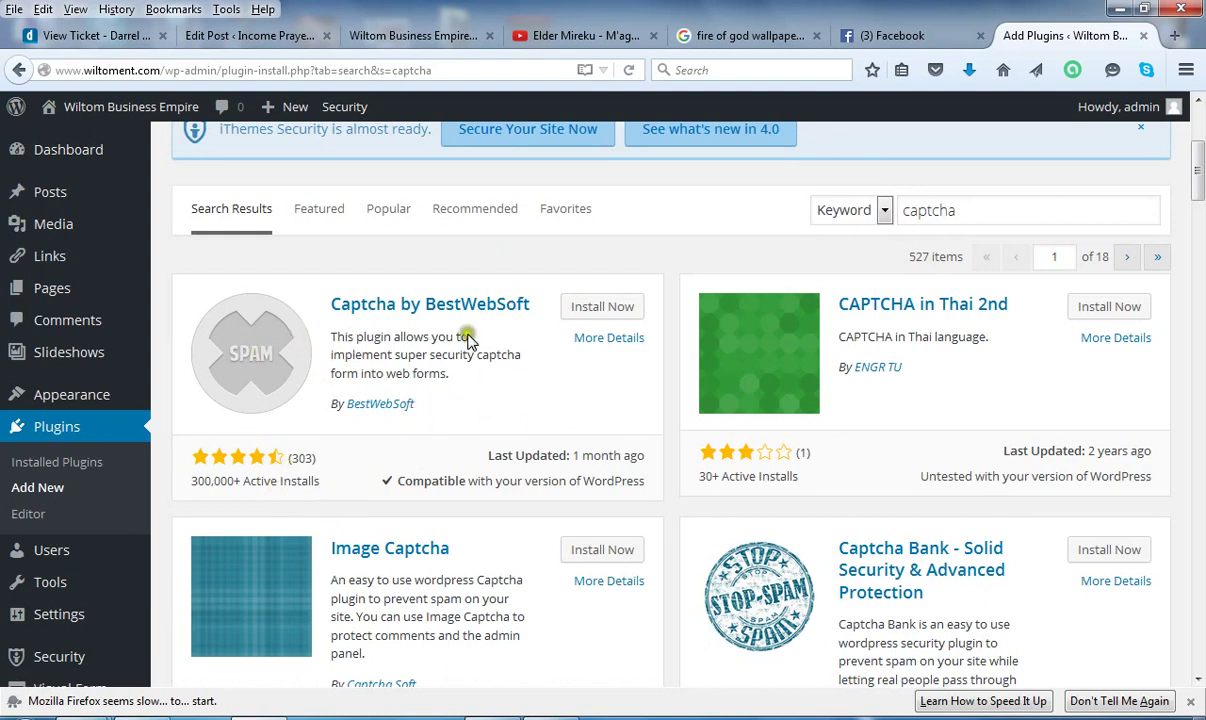
pyautogui.click(603, 311)
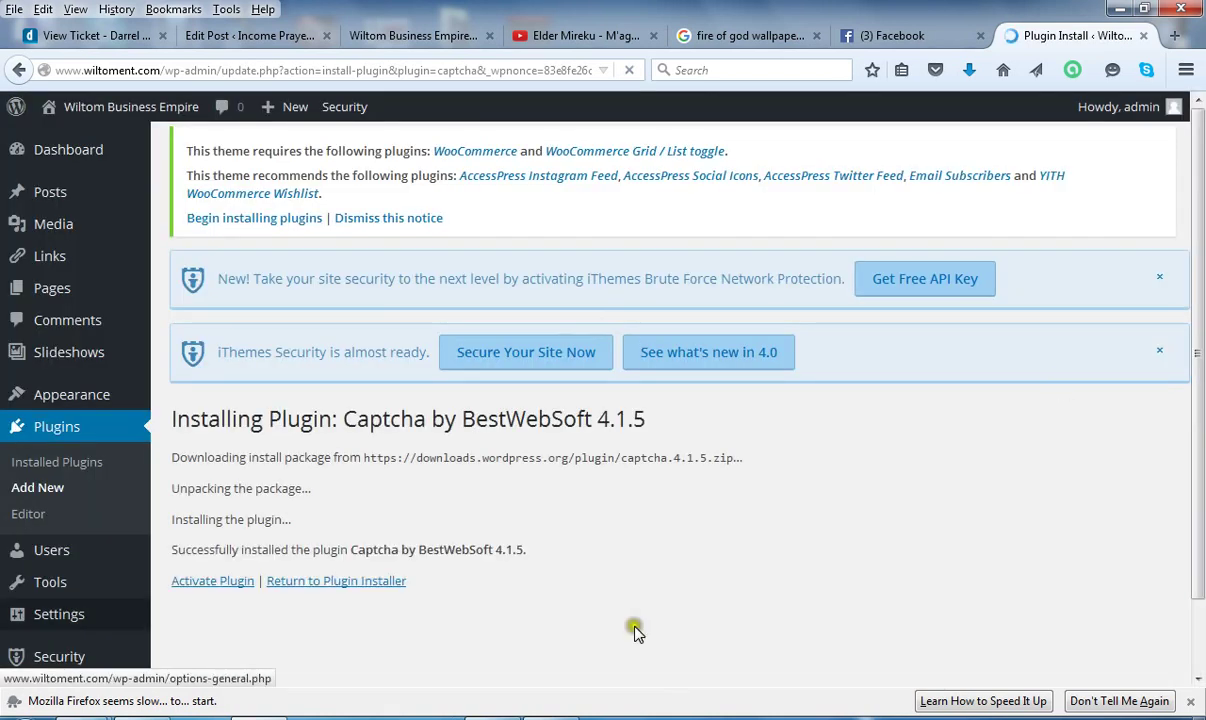
pyautogui.click(230, 580)
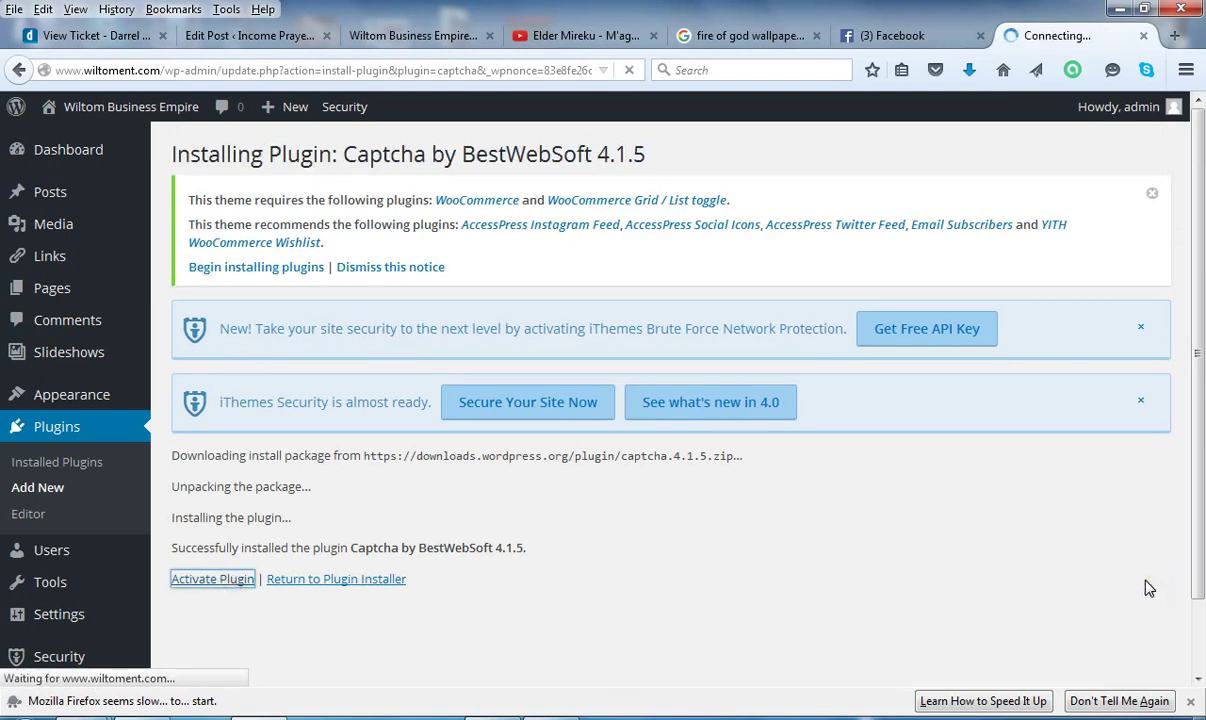
pyautogui.click(1146, 586)
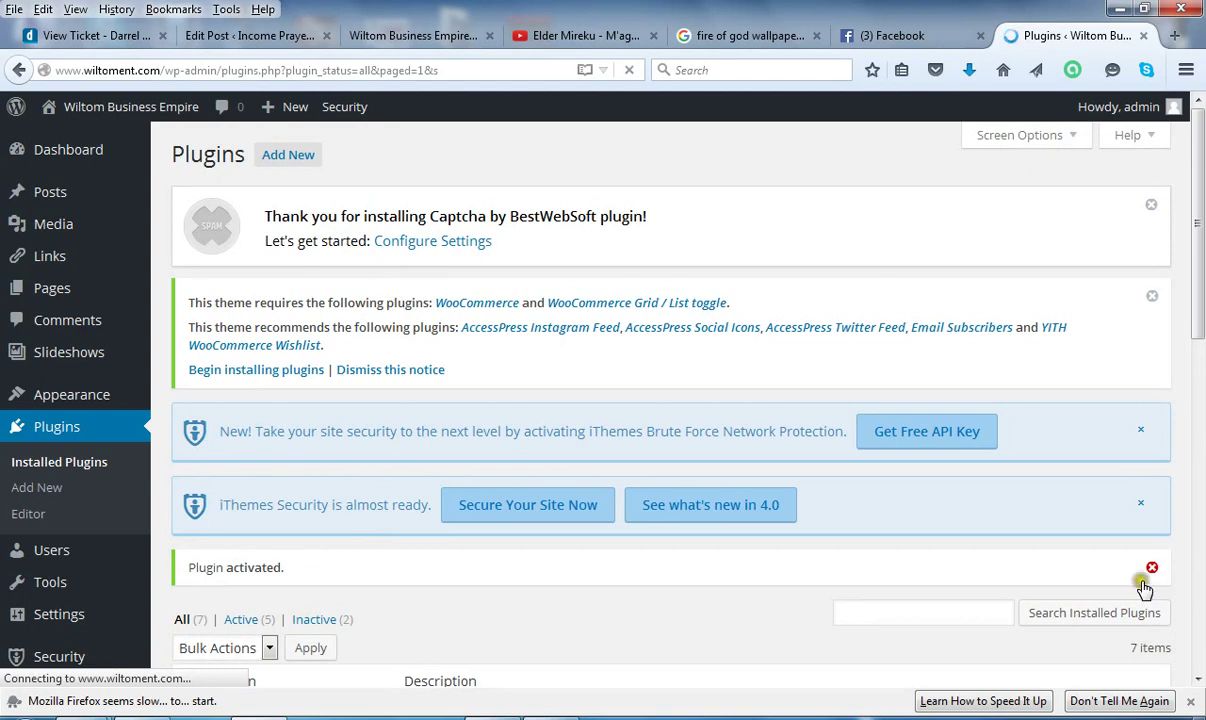
pyautogui.click(1138, 588)
pyautogui.click(1118, 573)
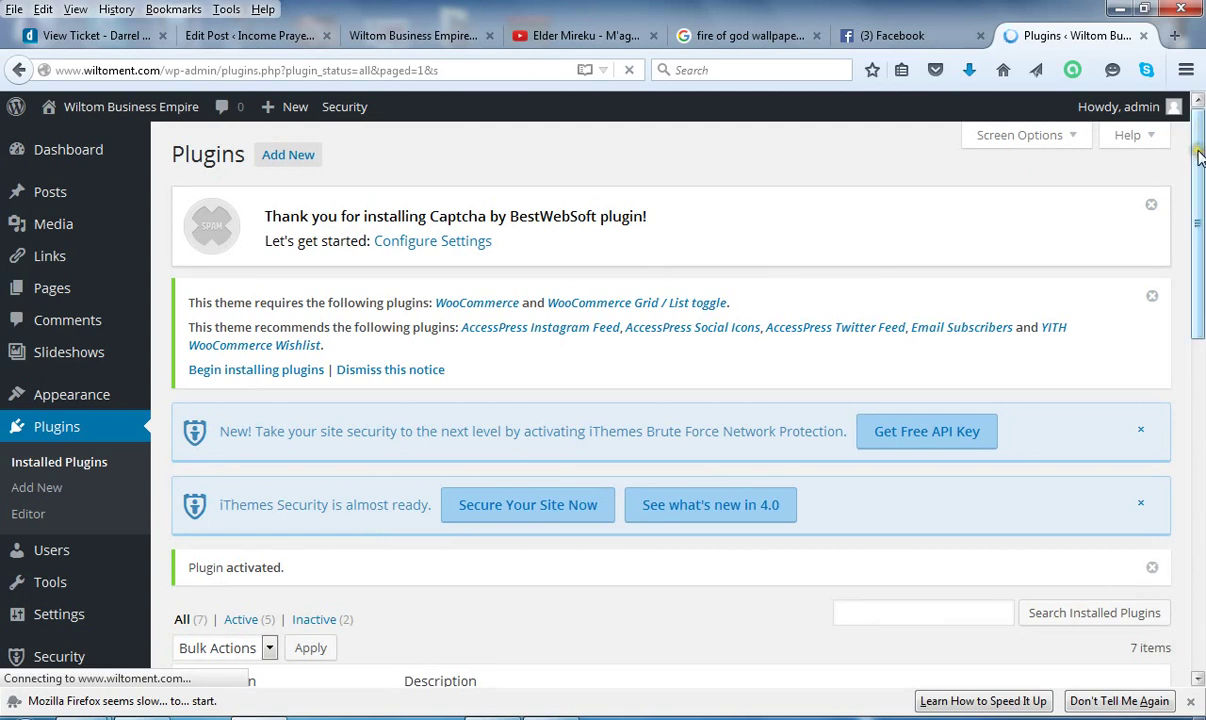
pyautogui.moveTo(1200, 158); pyautogui.dragTo(1201, 203)
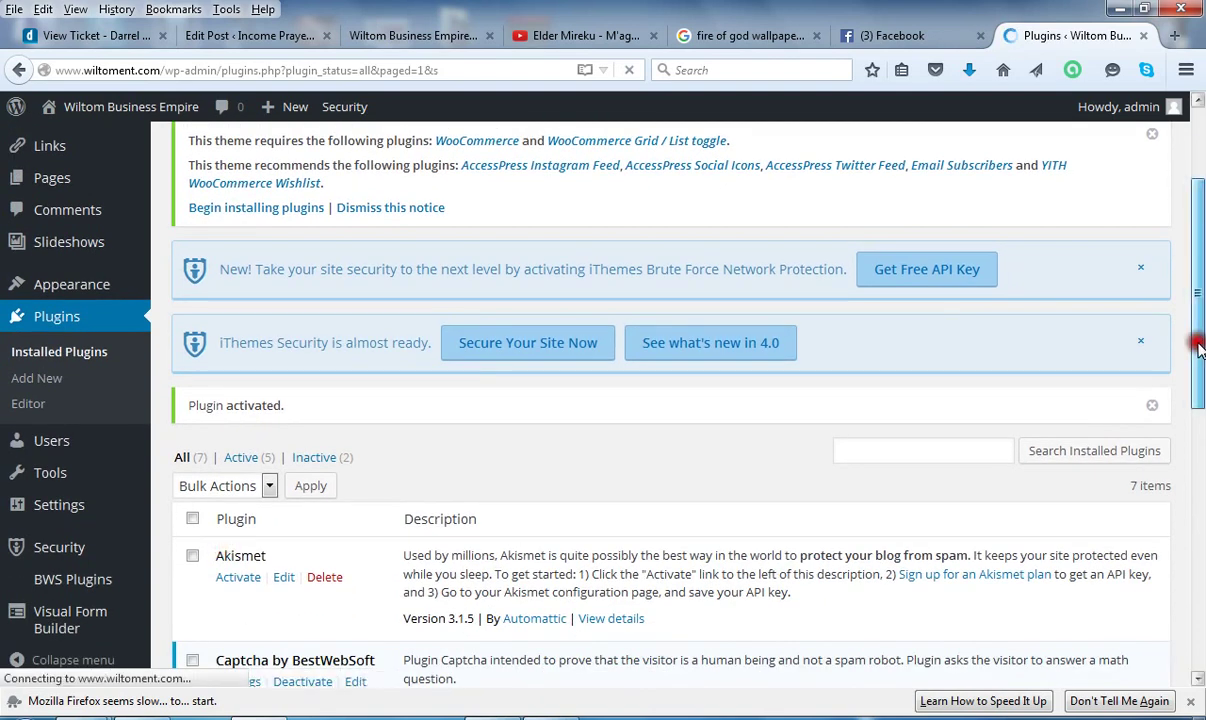
pyautogui.moveTo(1200, 345); pyautogui.dragTo(1200, 258)
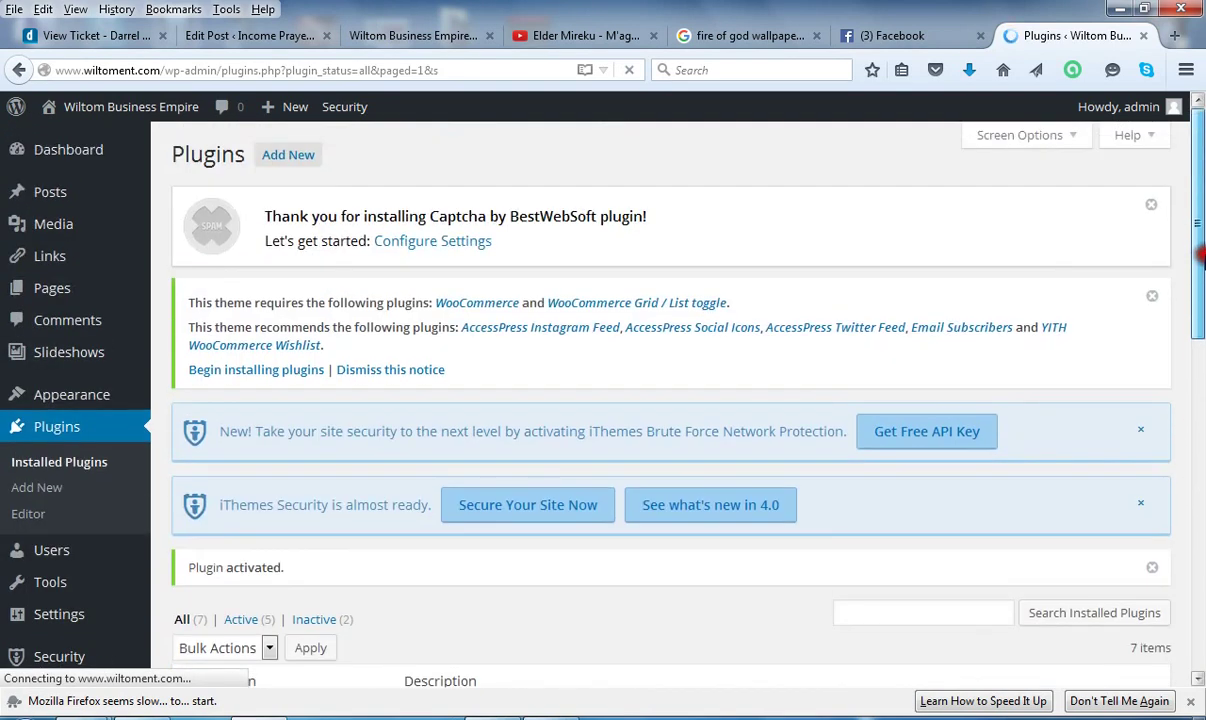